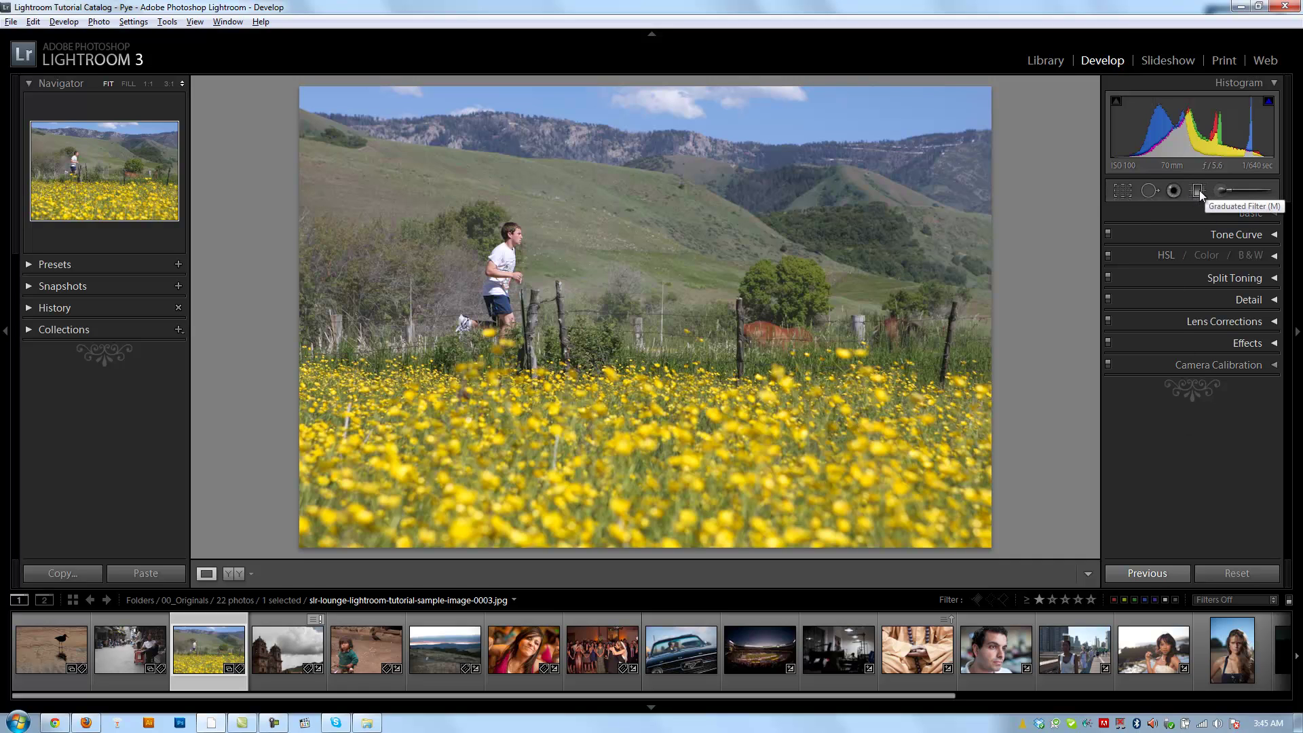
Step: Open the Graduated Filter tool, showing Exposure −0.66, Contrast 20, Saturation 4 and Clarity 28
left_click(167, 22)
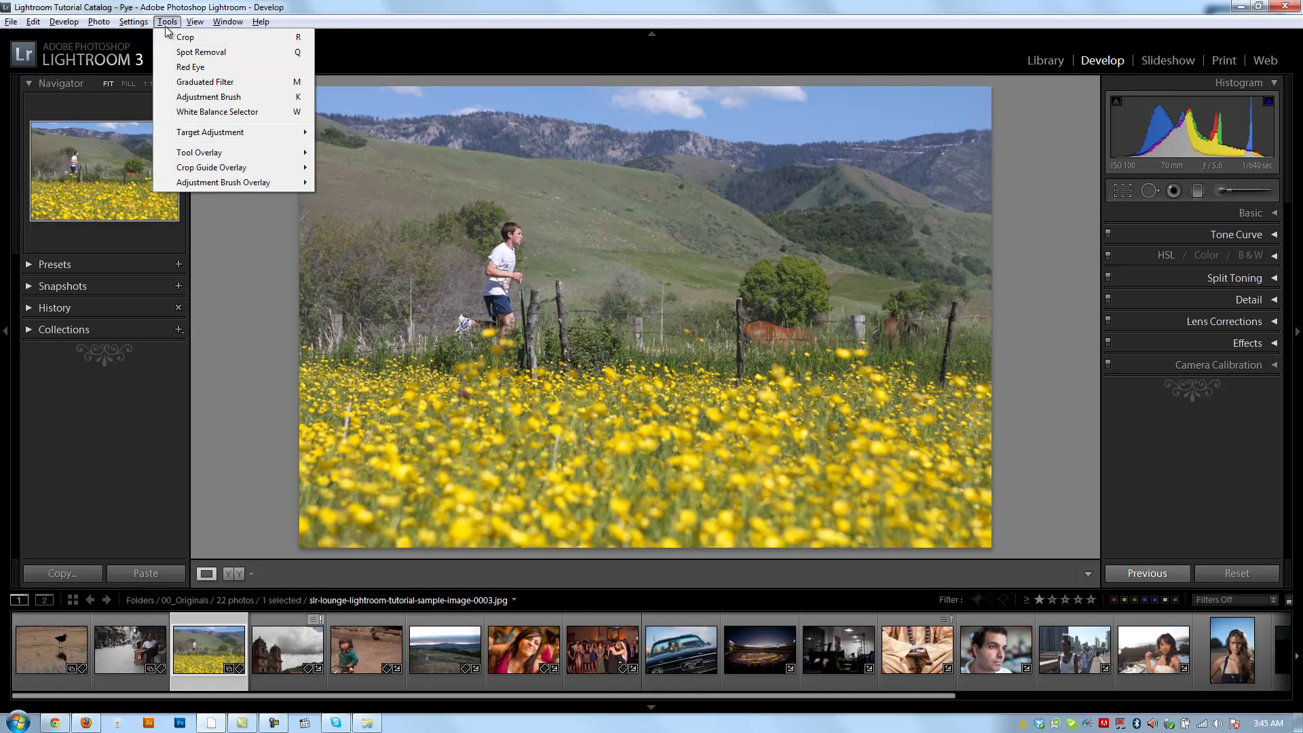
left_click(187, 85)
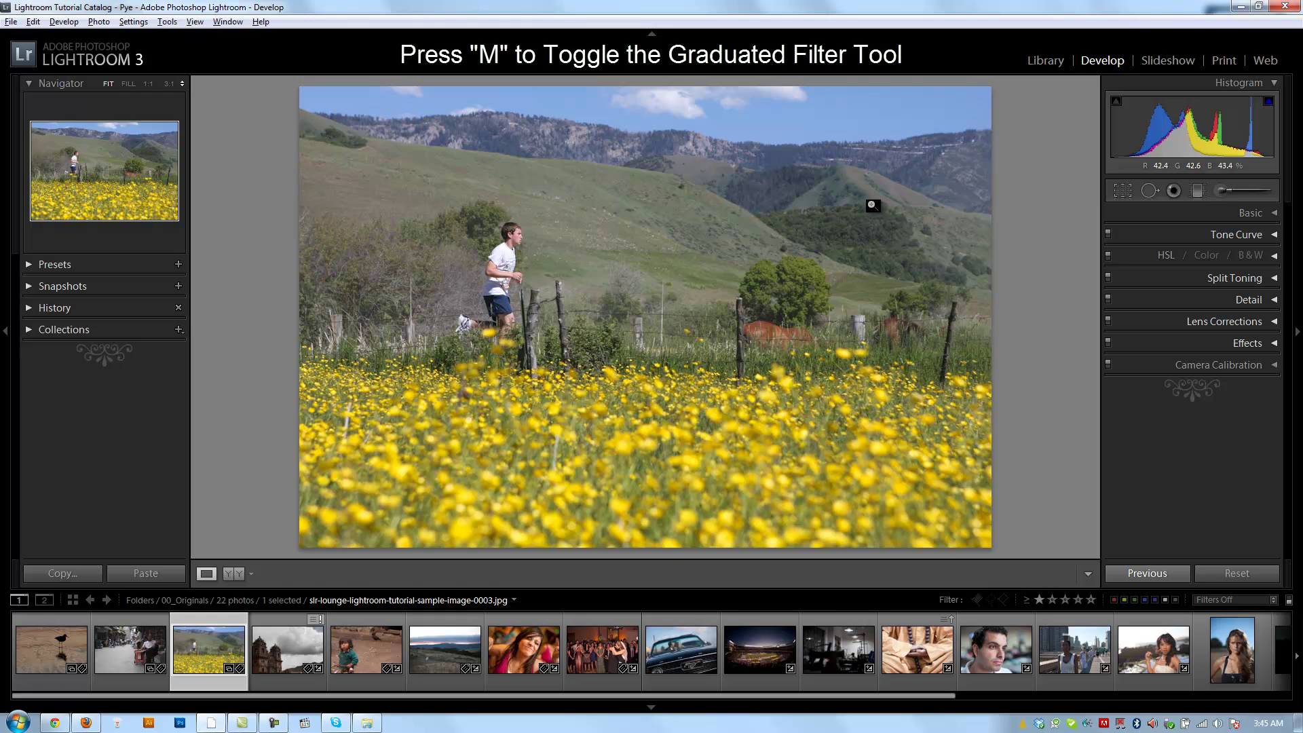
key("m")
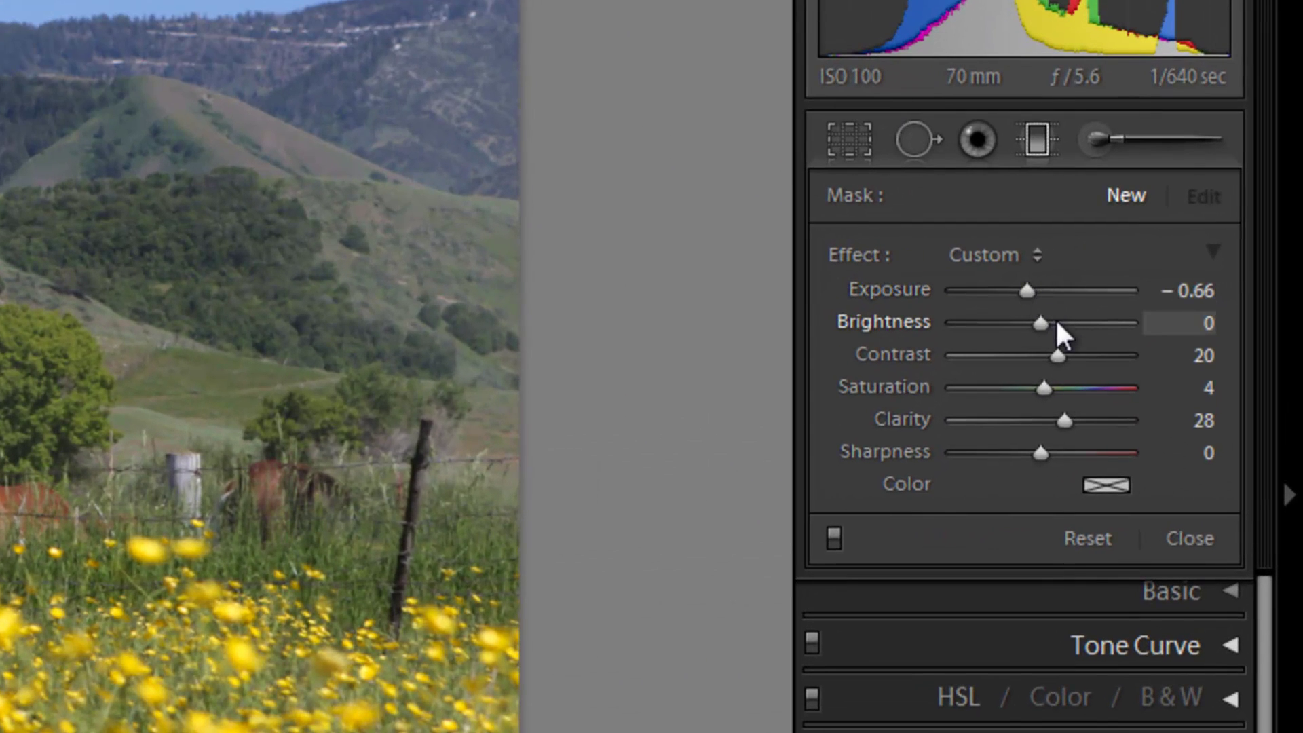
Step: Set the graduated filter to Contrast 50, Saturation 12 and Clarity 40, keeping Exposure −0.66
double_click(1064, 353)
key("Up")
key("Up")
left_click_drag(1053, 370, 1083, 366)
key("Up")
key("Up")
key("Up")
key("Up")
key("Up")
key("Up")
key("Up")
key("Up")
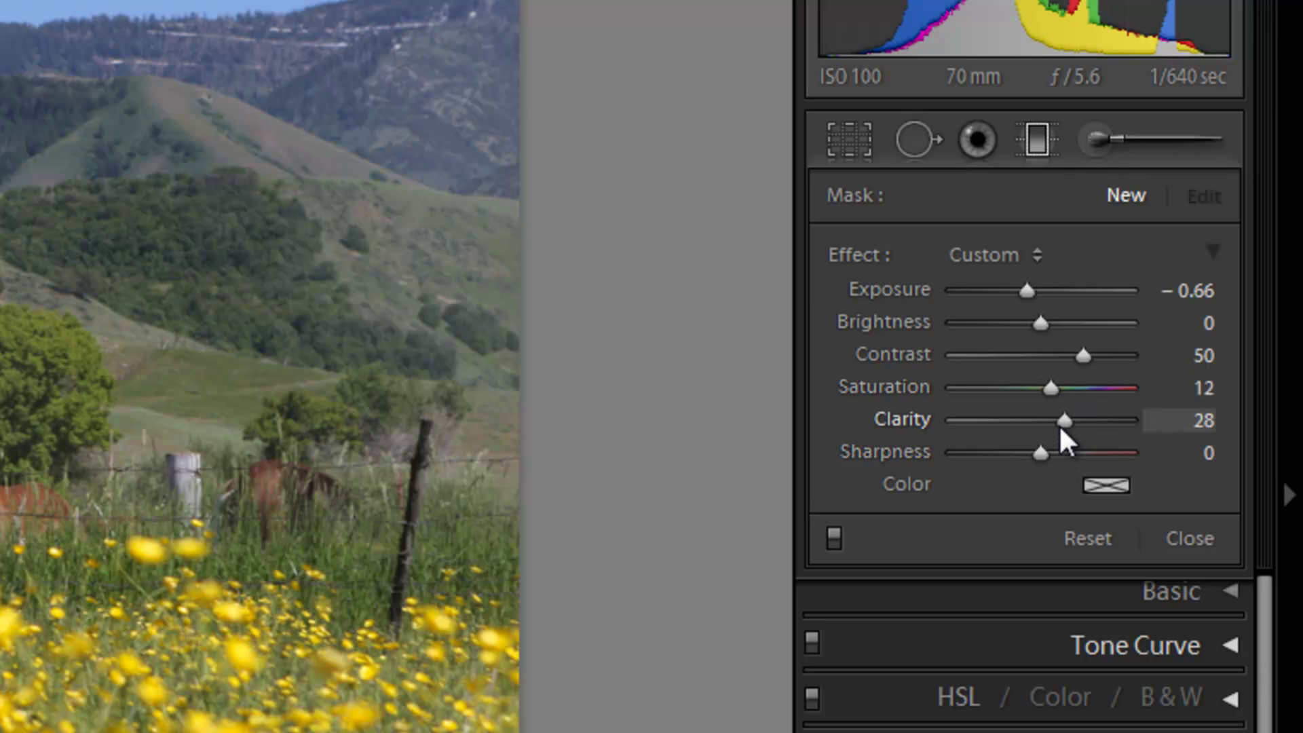
mouse_move(1061, 427)
left_mouse_down()
mouse_move(1090, 429)
mouse_move(1074, 428)
left_mouse_up()
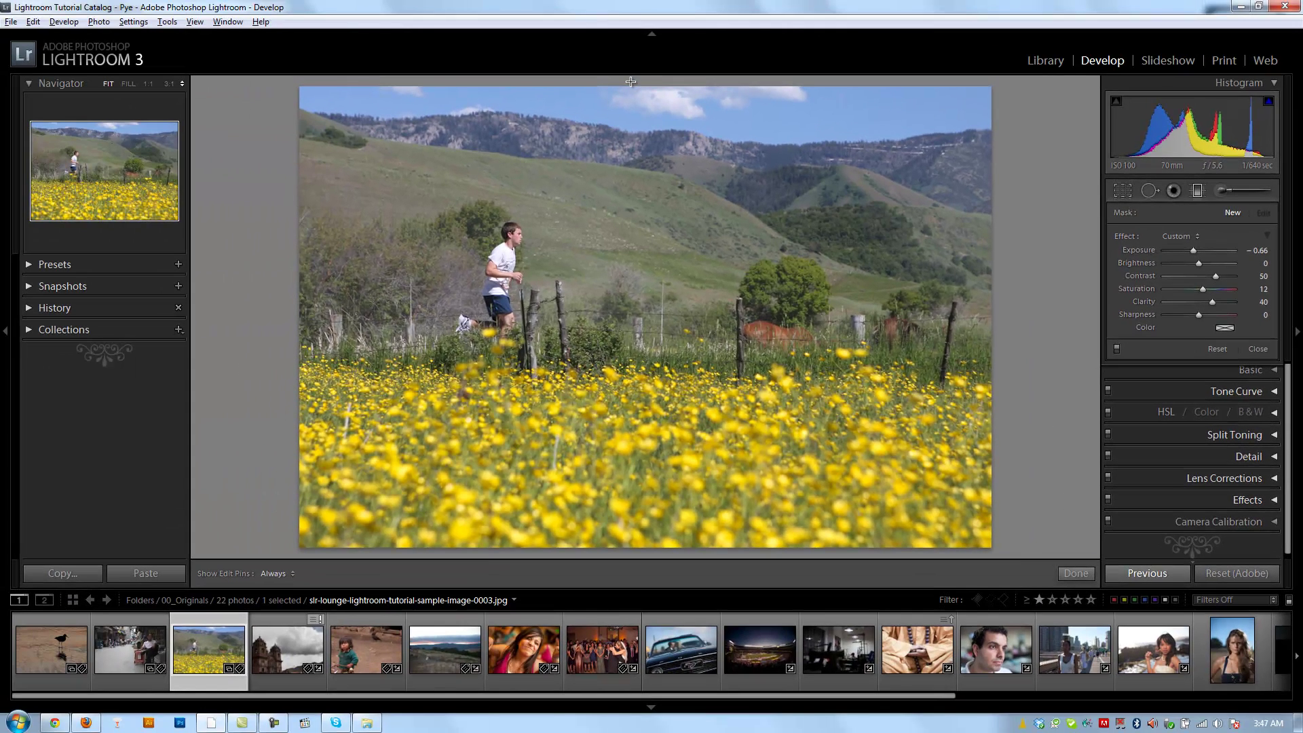
Step: Draw a graduated filter down from the top over the sky at Exposure −0.36 and Saturation 24
left_click_drag(631, 82, 627, 285)
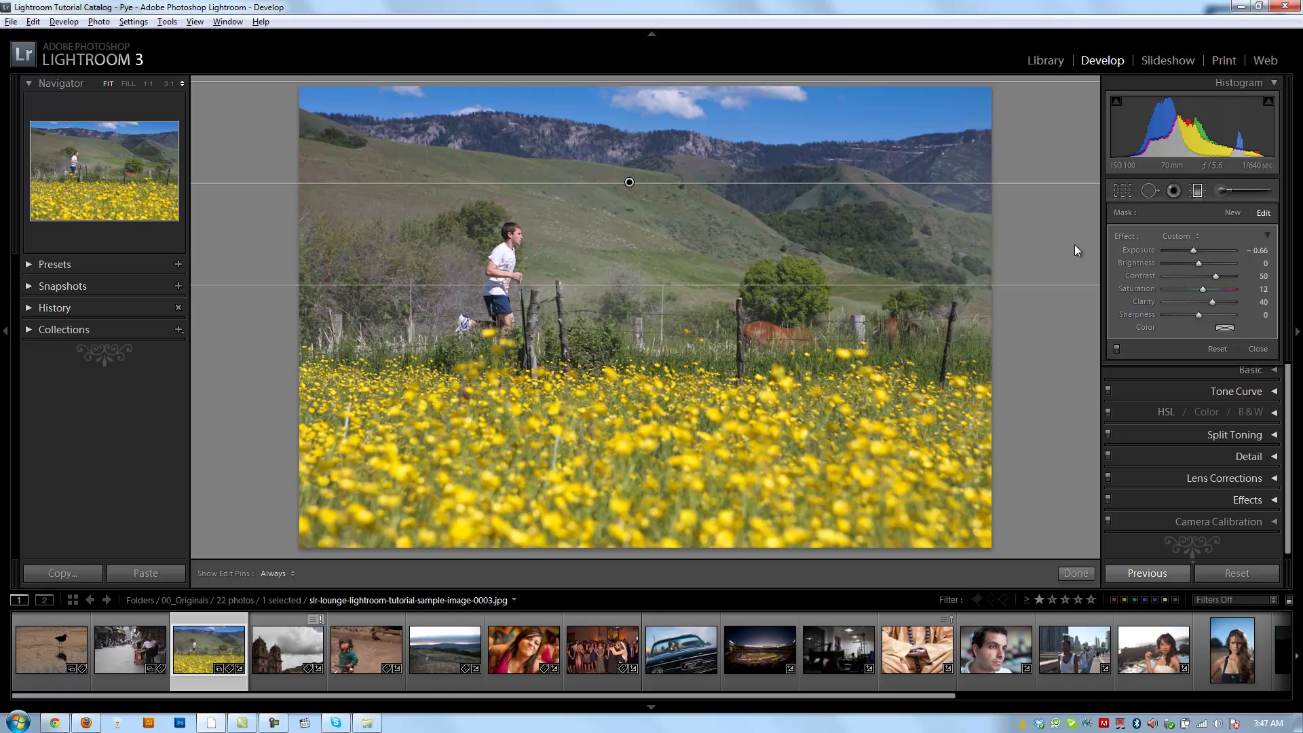
left_click_drag(1185, 251, 1189, 253)
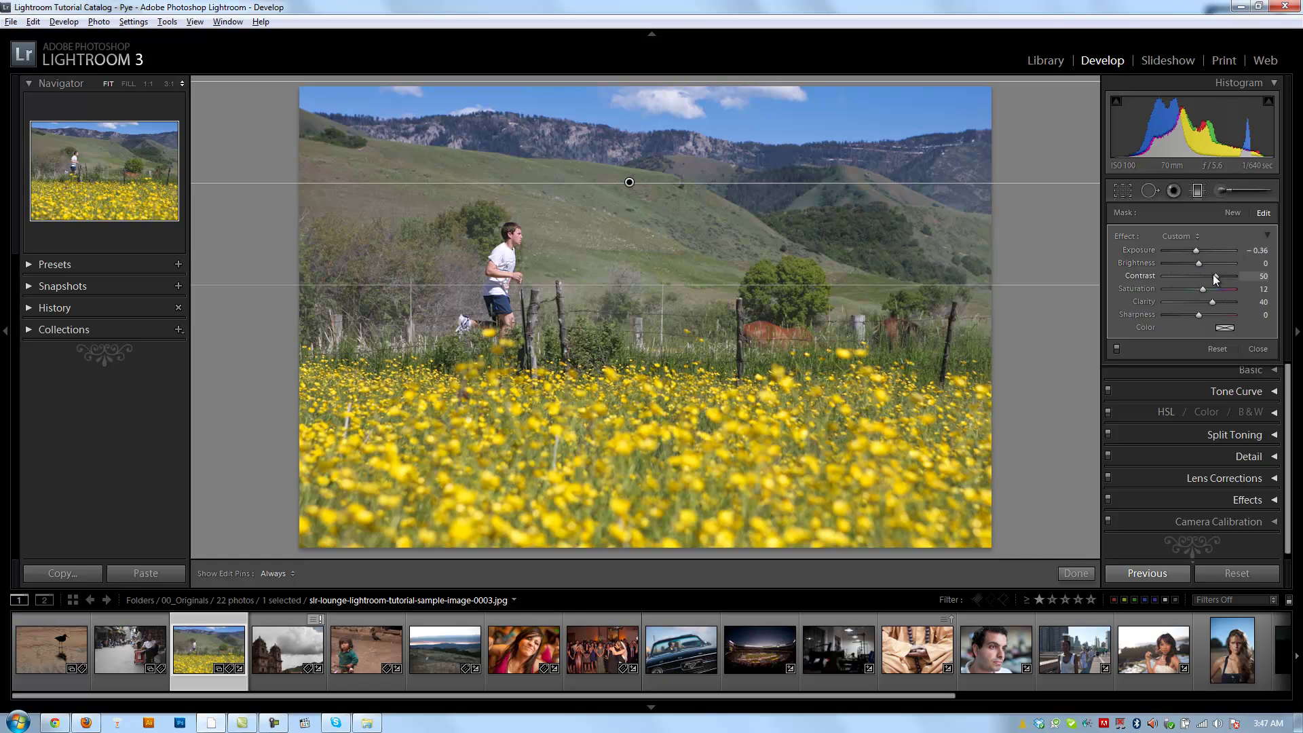
key("shift")
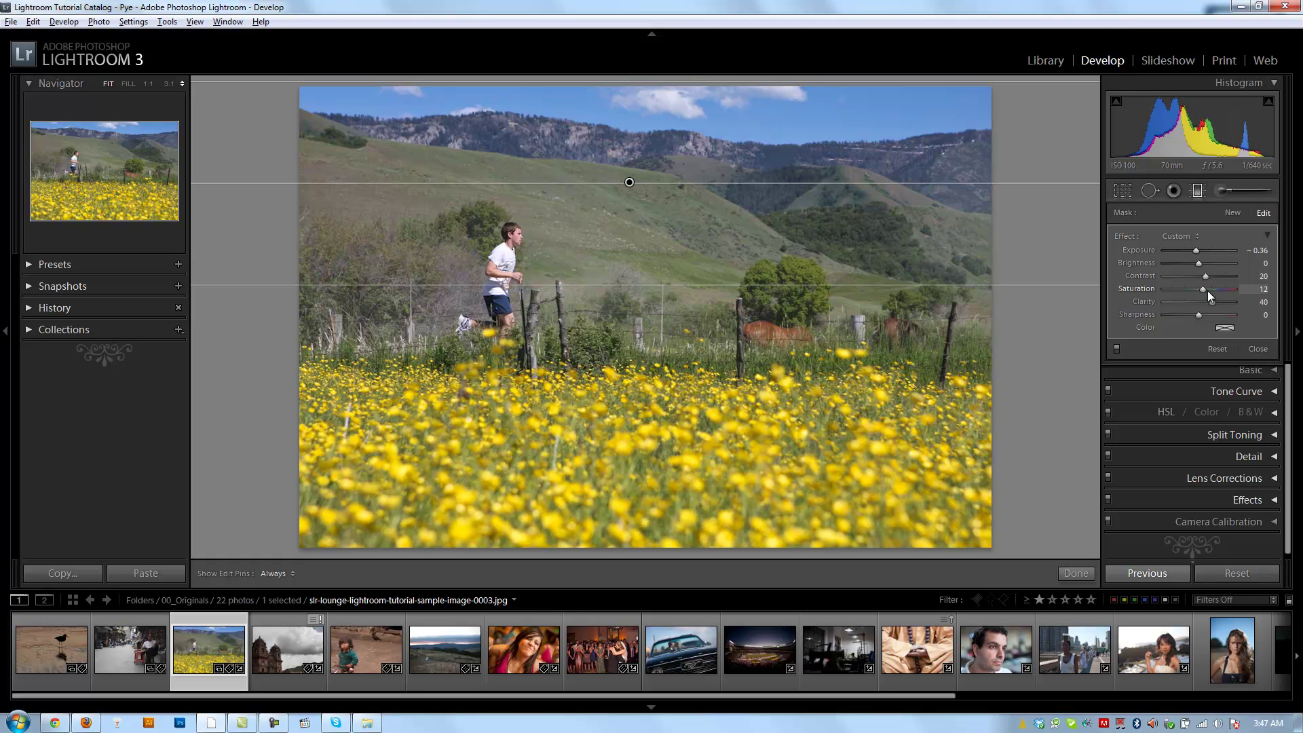
left_click_drag(1208, 291, 1212, 295)
Step: Start a new mask at Exposure −0.80, Contrast 62, Saturation 20, Clarity 100 and Sharpness 12
left_click(1233, 213)
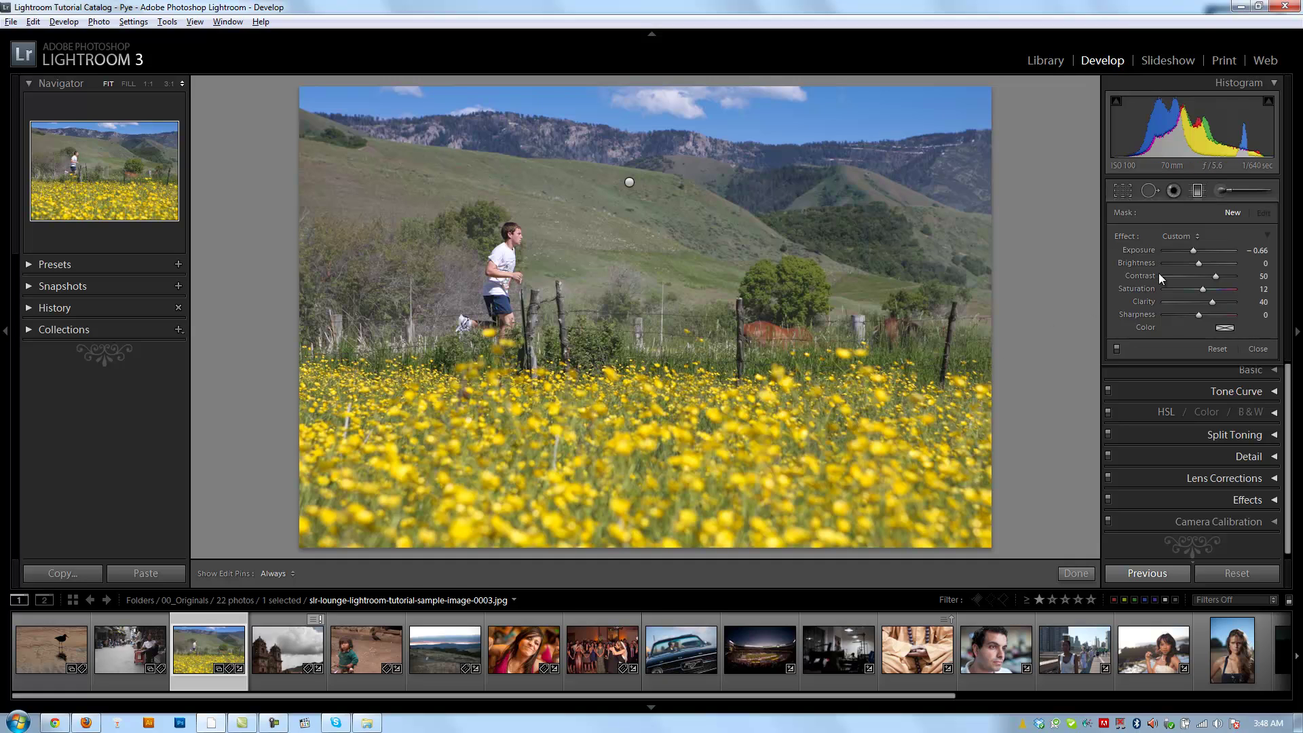
left_click_drag(1194, 251, 1191, 251)
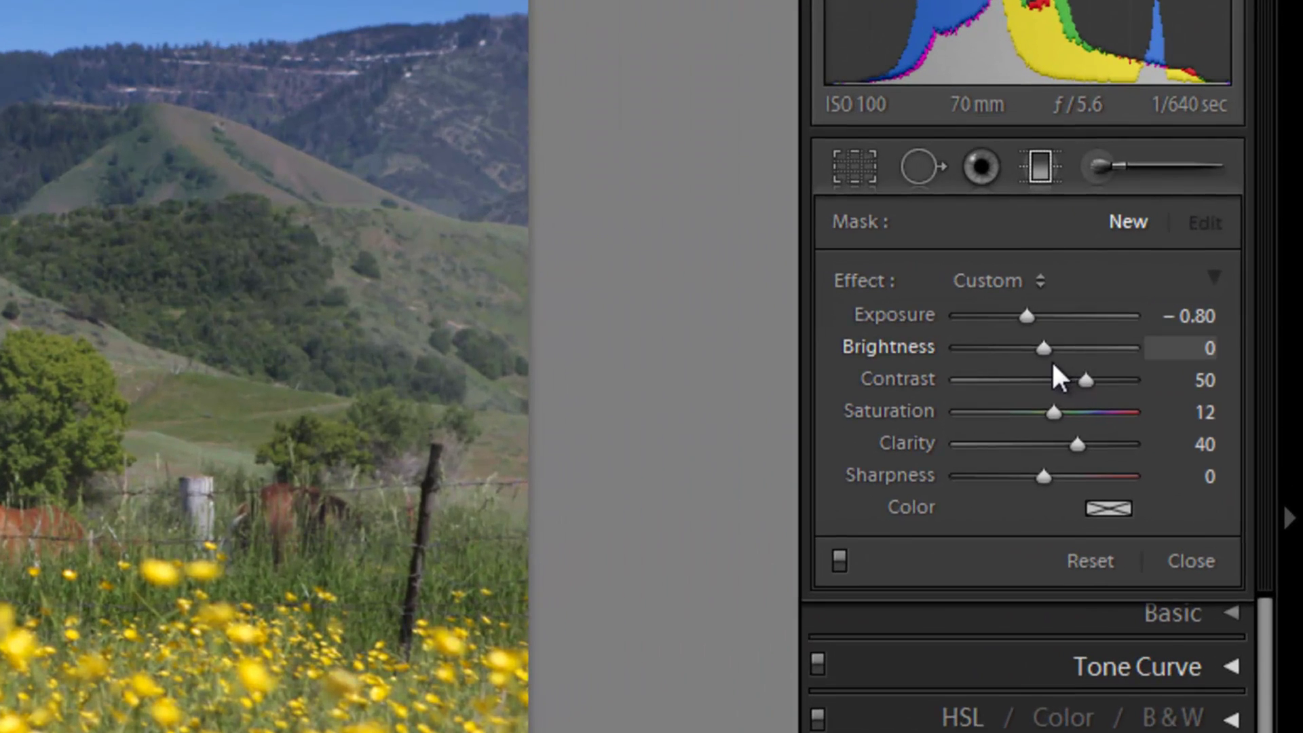
left_click_drag(1093, 380, 1103, 380)
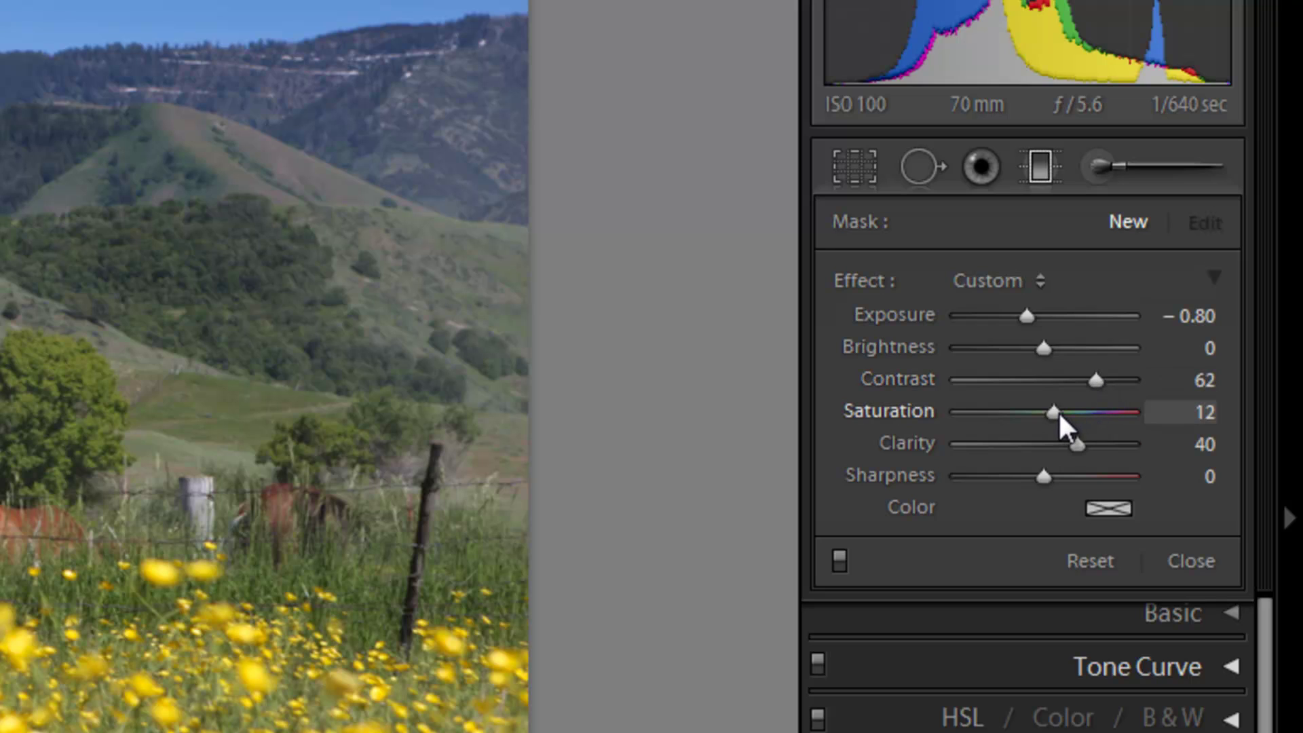
left_click_drag(1060, 415, 1152, 489)
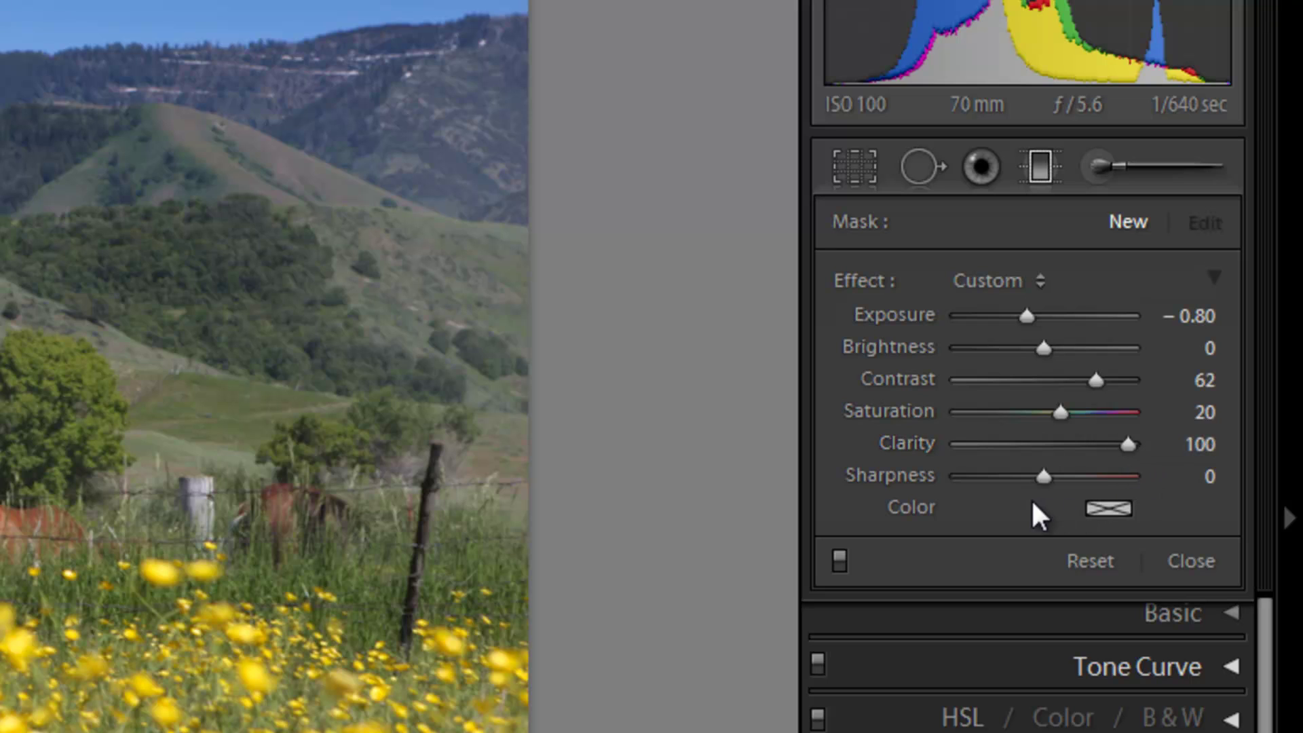
left_click_drag(1036, 476, 1046, 476)
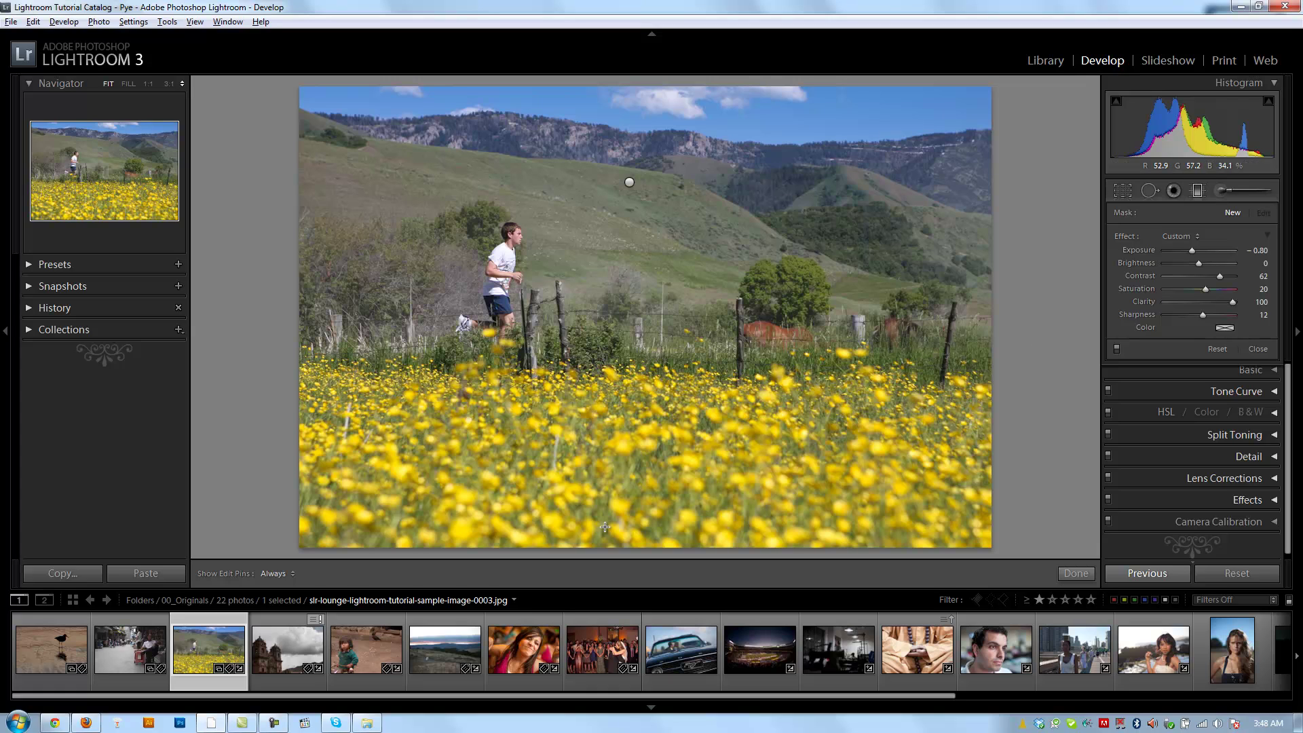
Step: Draw a second graduated filter up from the bottom over the yellow flowers, then close the tool
key("shift")
left_click_drag(640, 511, 640, 285)
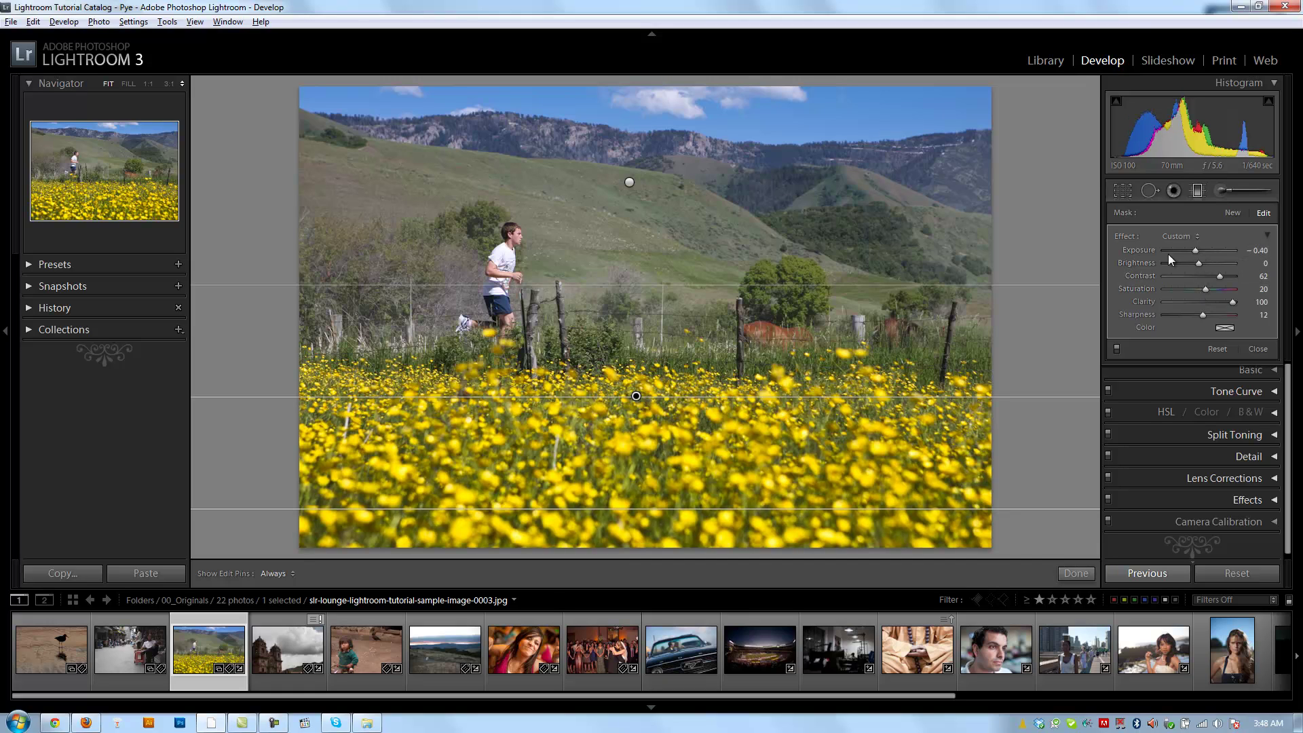
left_click(1197, 192)
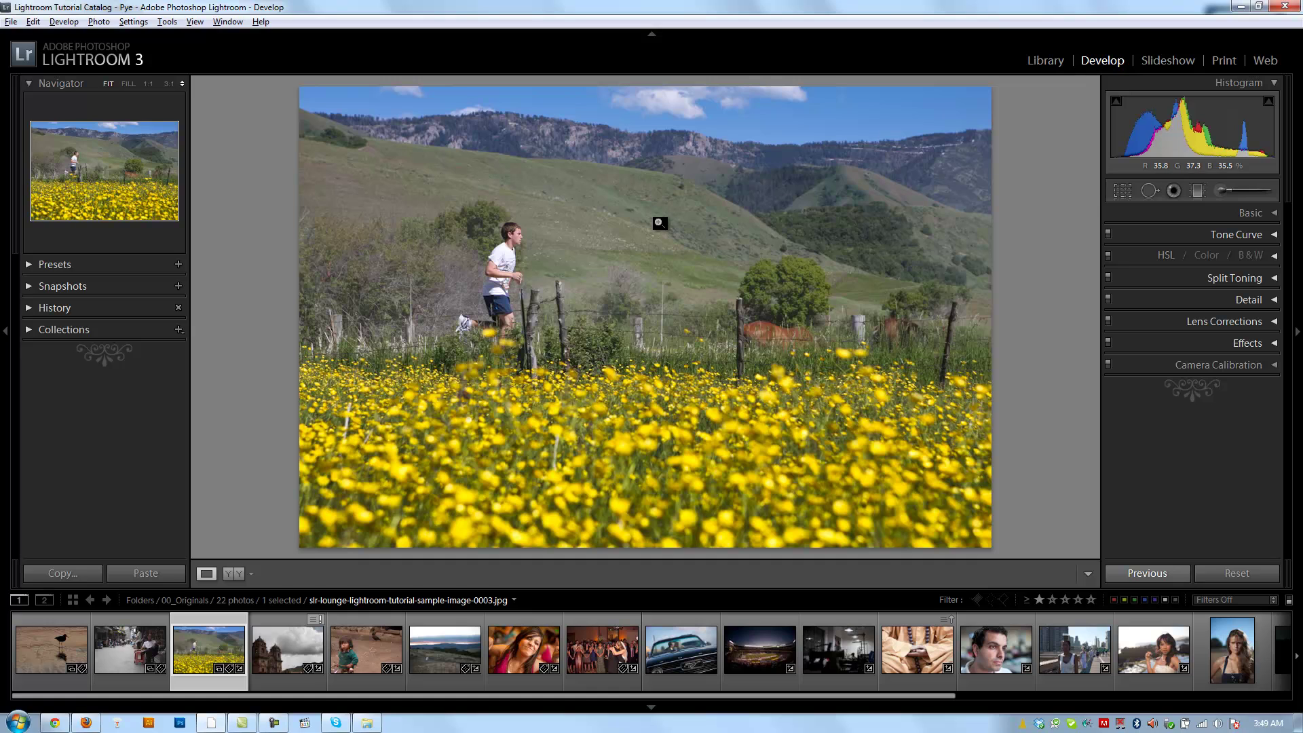
Step: After a before/after comparison, delete the sky filter and select the remaining flower-field filter
key("backslash")
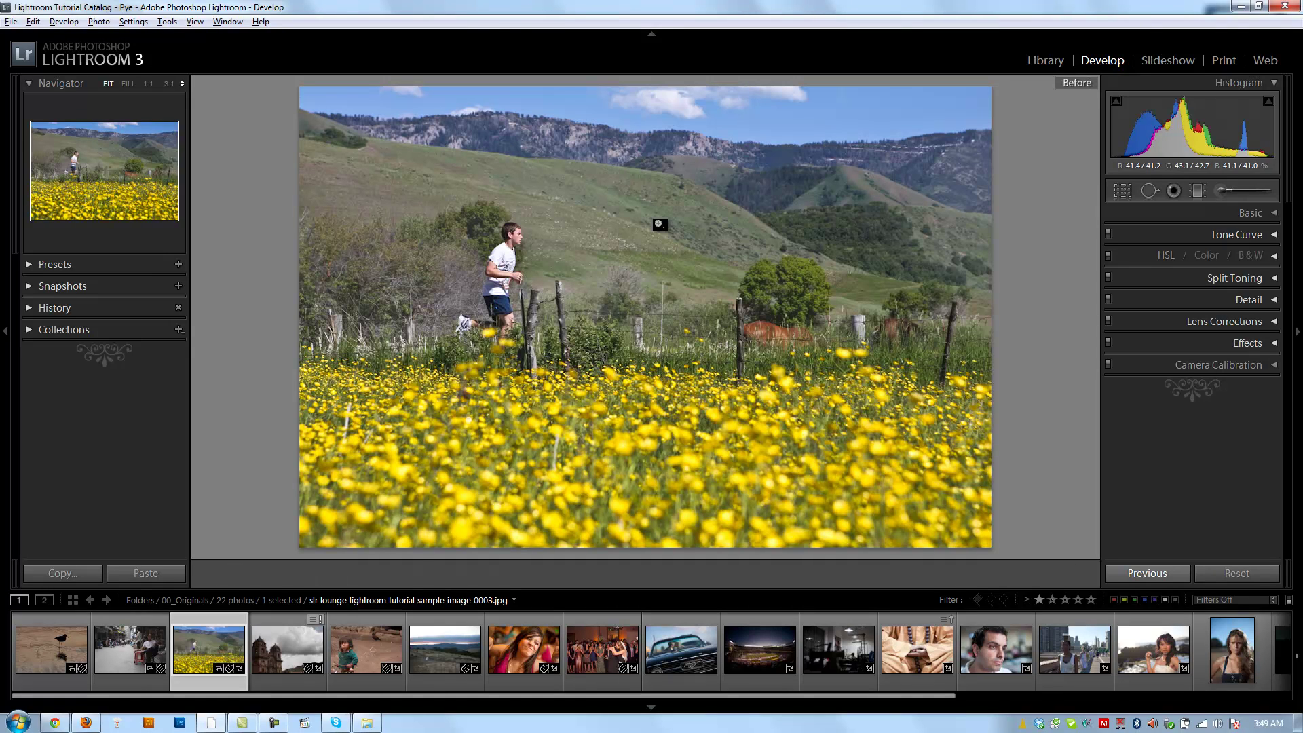
key("backslash")
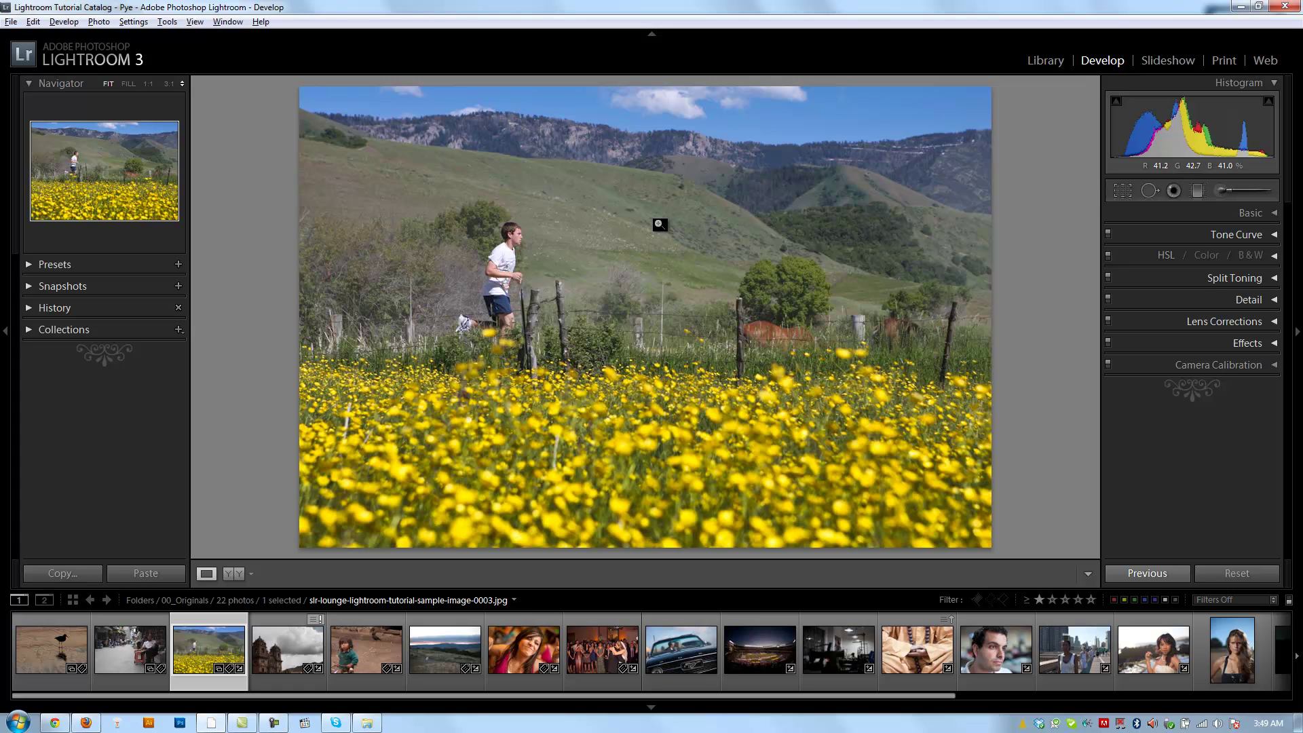
left_click(1192, 192)
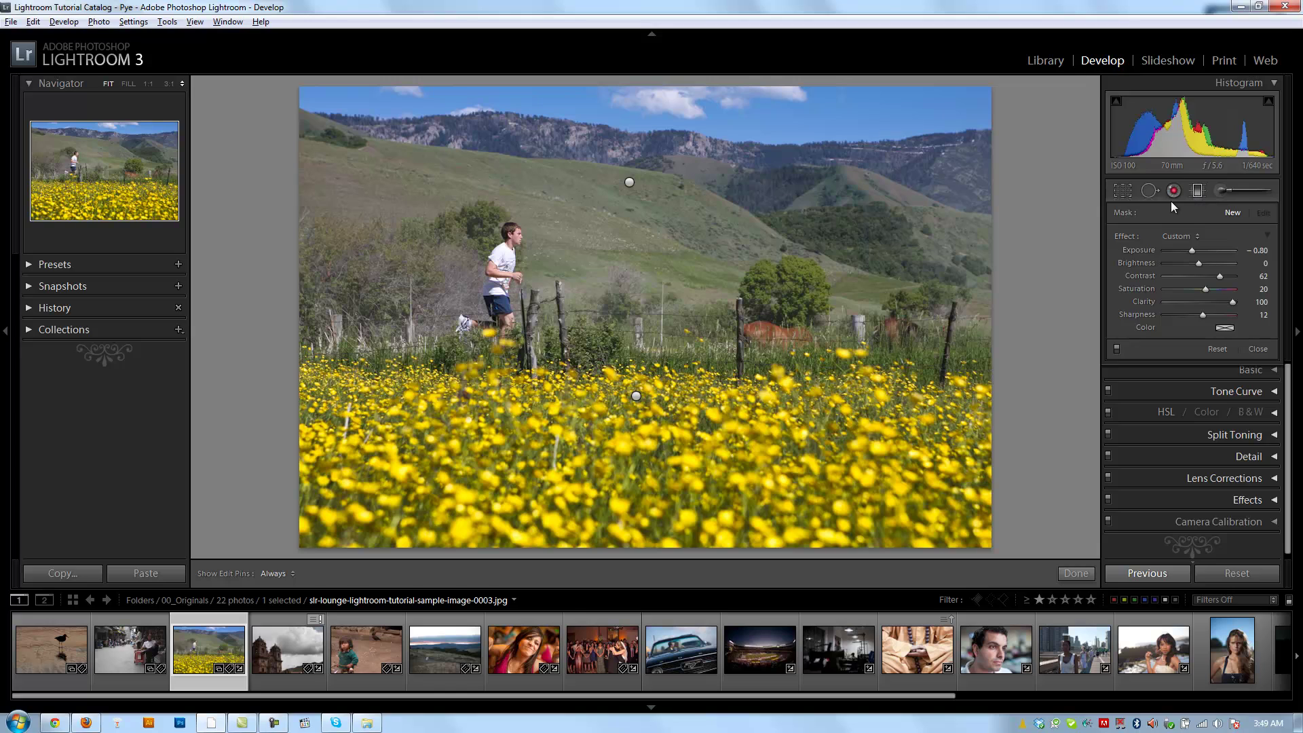
left_click(629, 182)
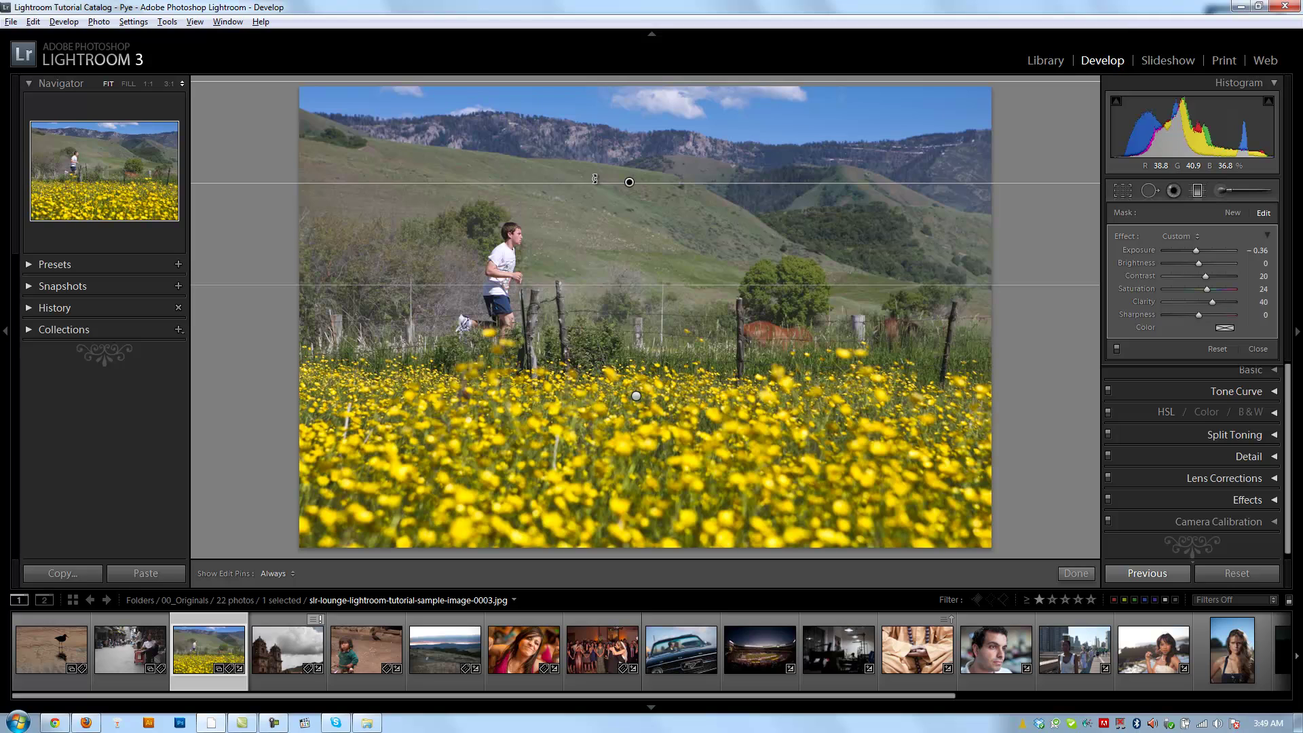
key("Delete")
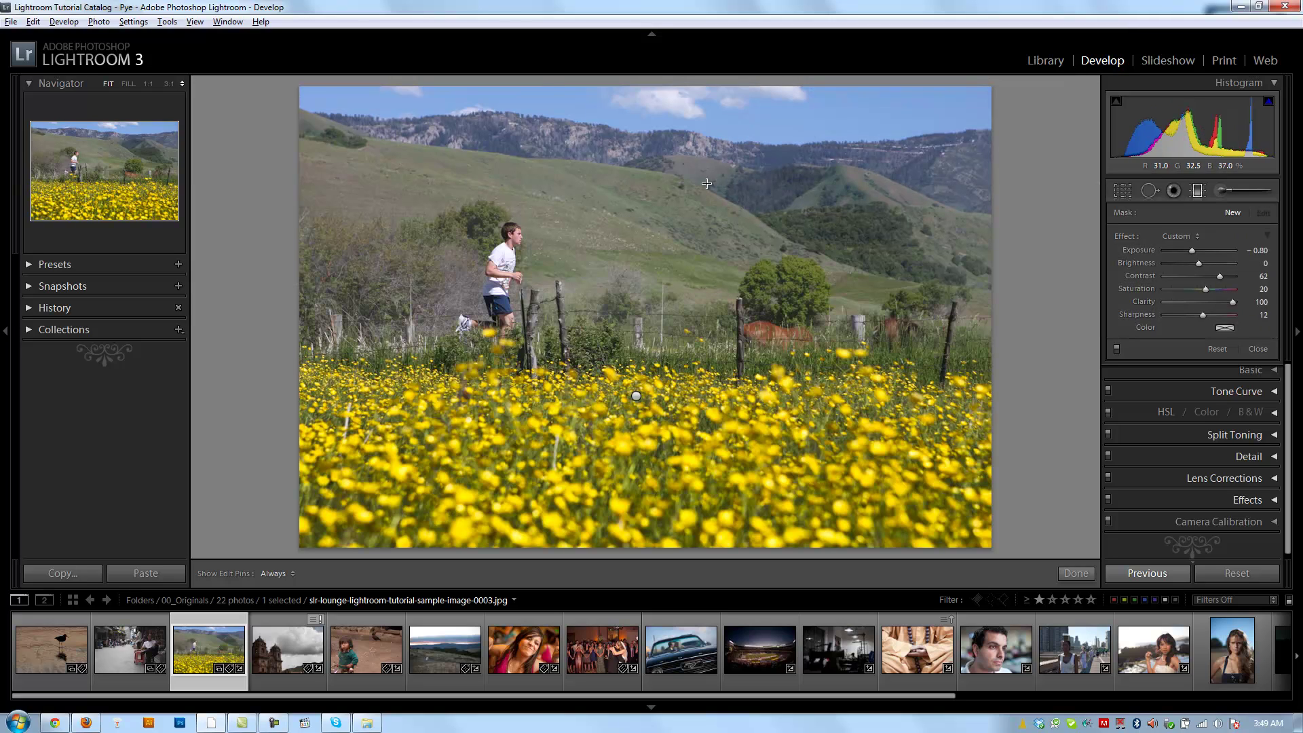
left_click(636, 396)
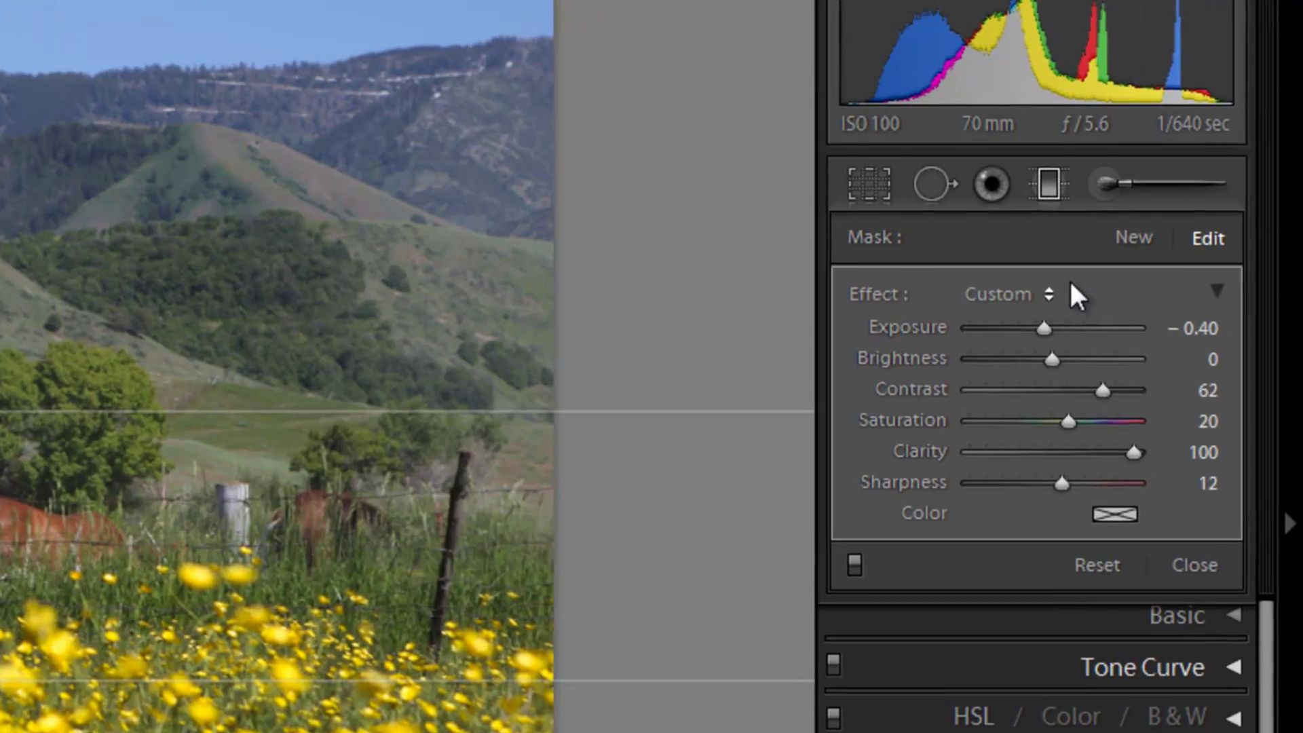
Step: Save the flower filter's settings as a new effect preset named 'Flower Enhancer'
left_click(1195, 237)
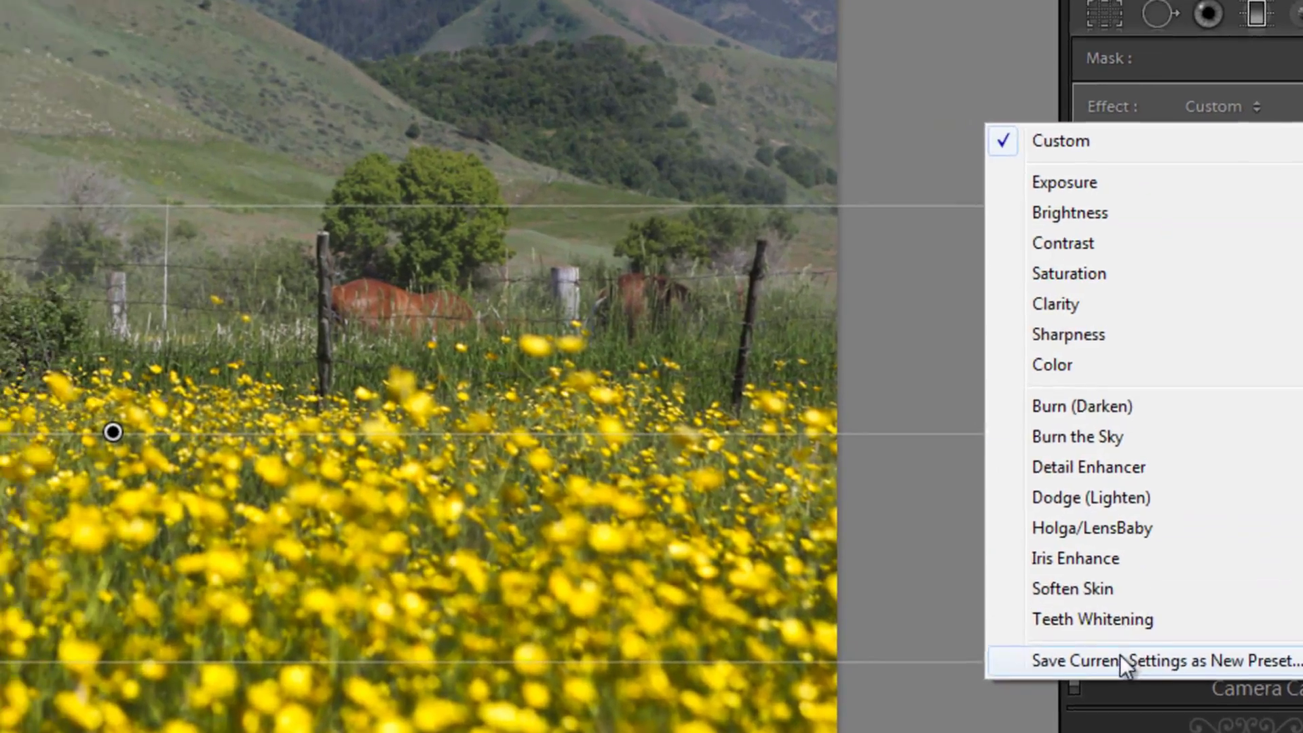
left_click(974, 648)
type("D")
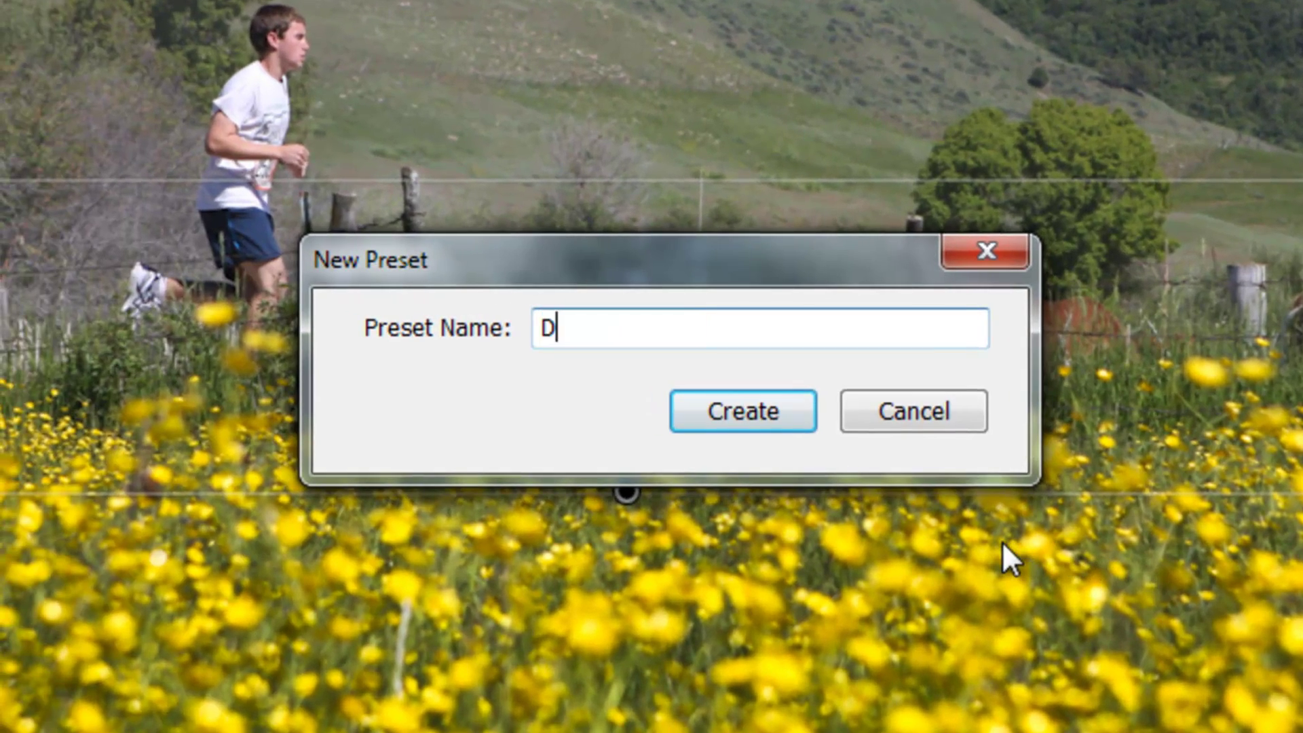
key("BackSpace")
type("Flower Enhance")
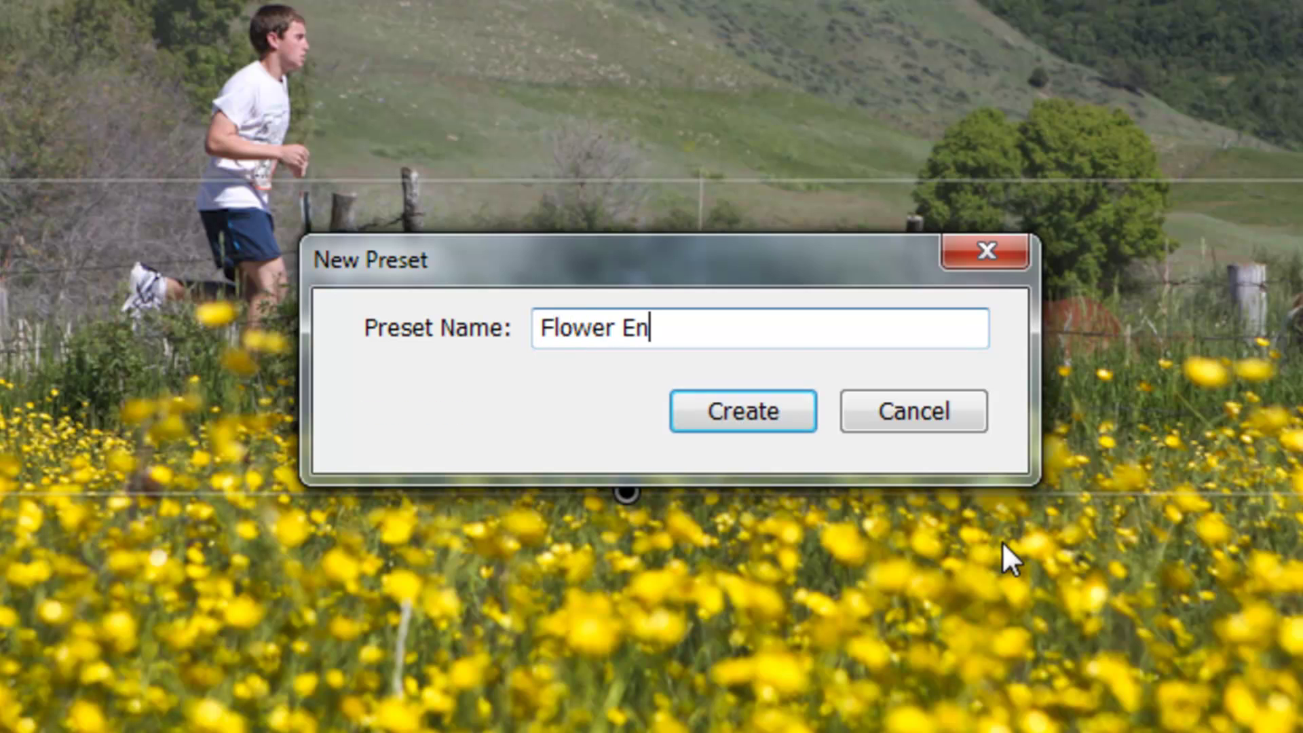
type("r")
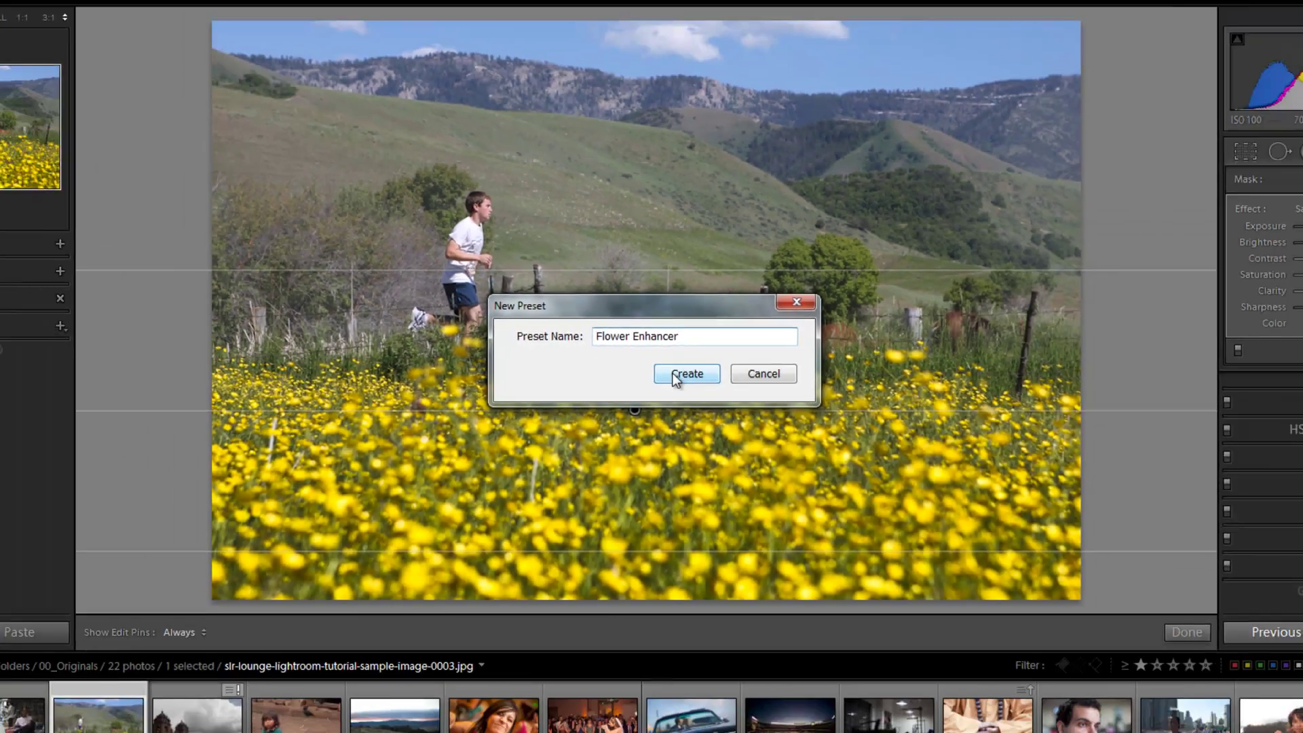
left_click(744, 411)
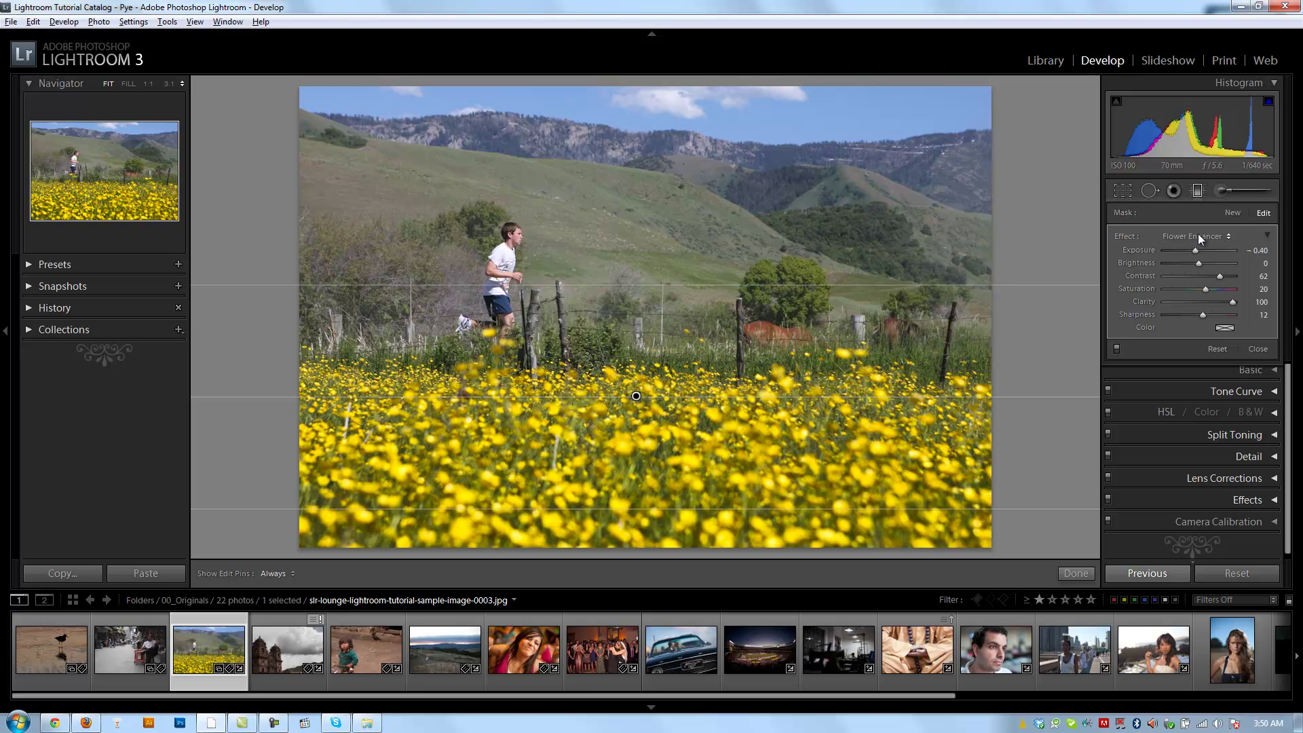
Step: Change the filter to Exposure 0.00, Contrast 72, Saturation 24 and update the Flower Enhancer preset
left_click(1212, 251)
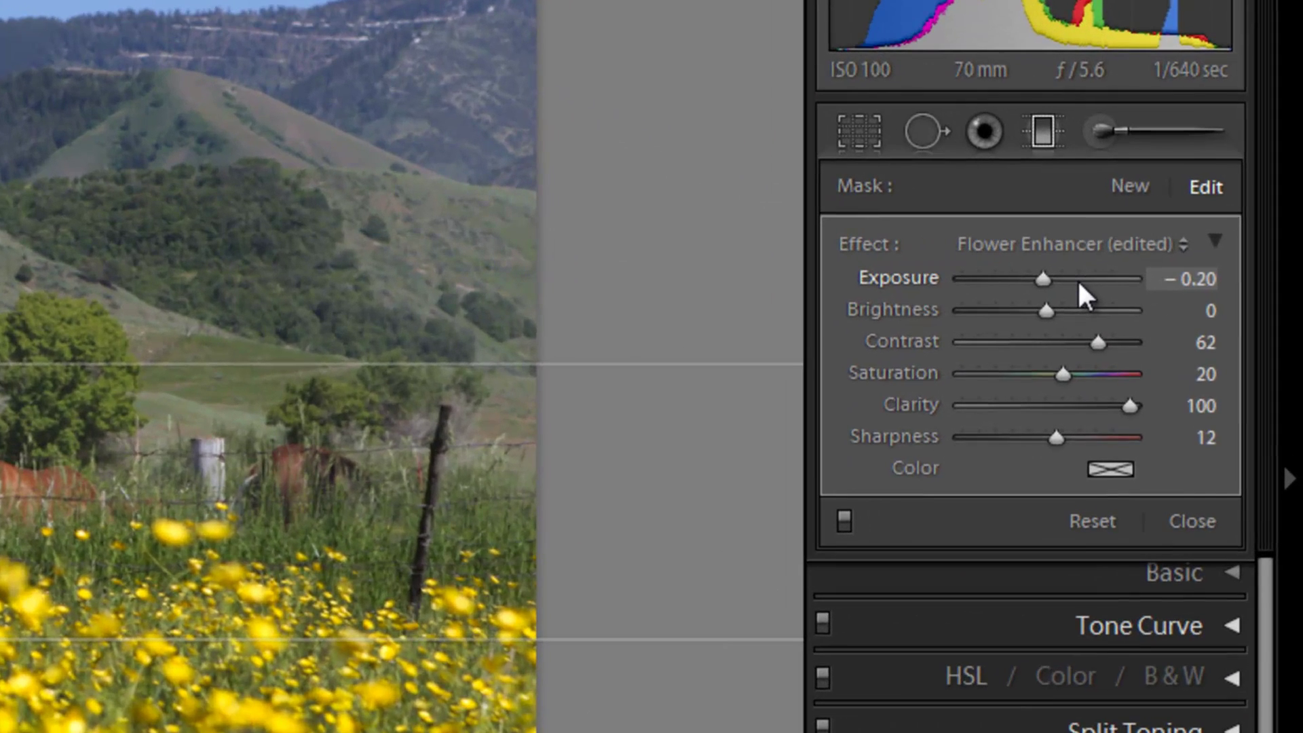
double_click(1080, 282)
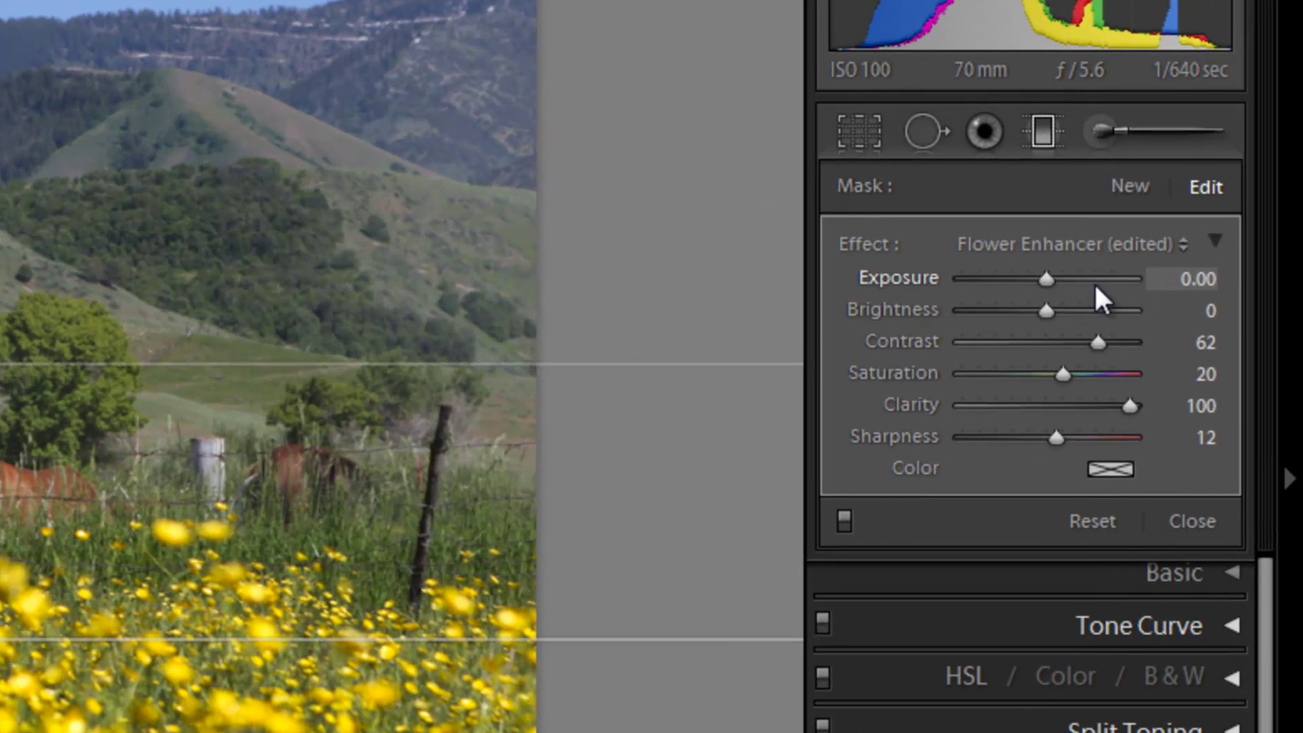
left_click(1118, 330)
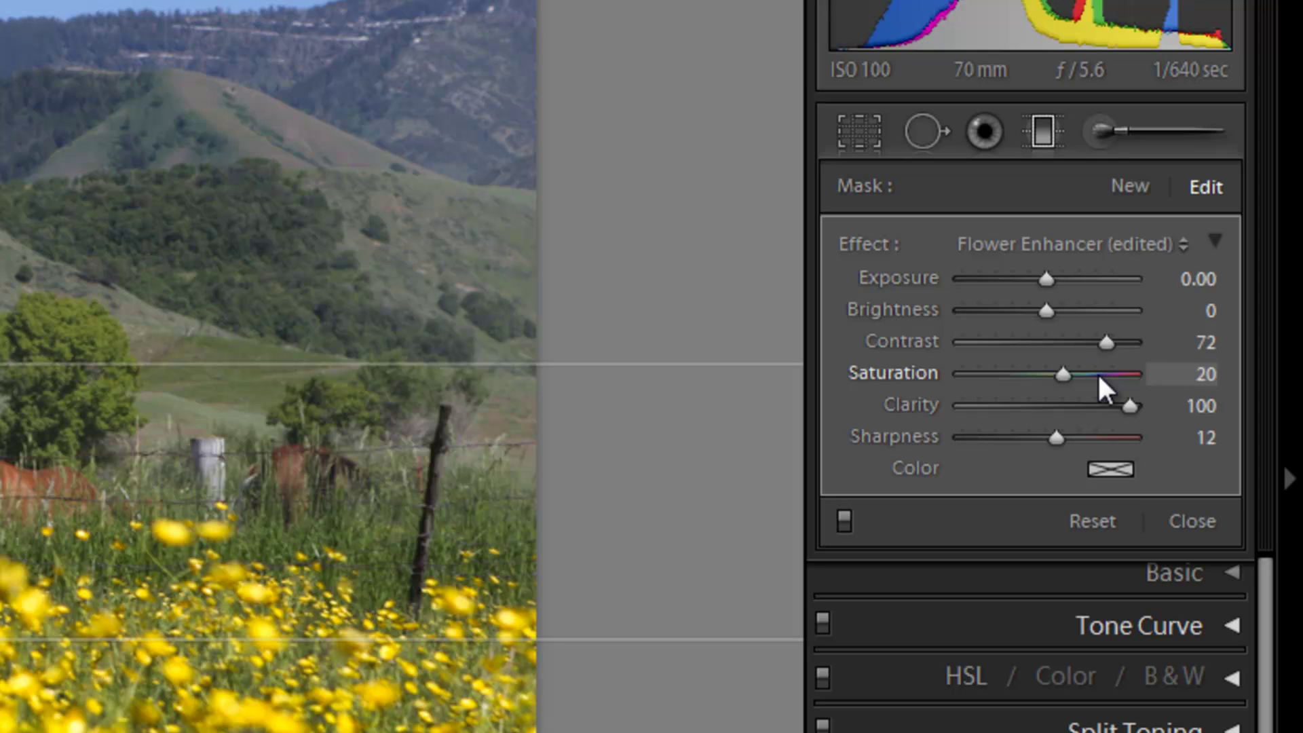
left_click_drag(1061, 373, 1068, 377)
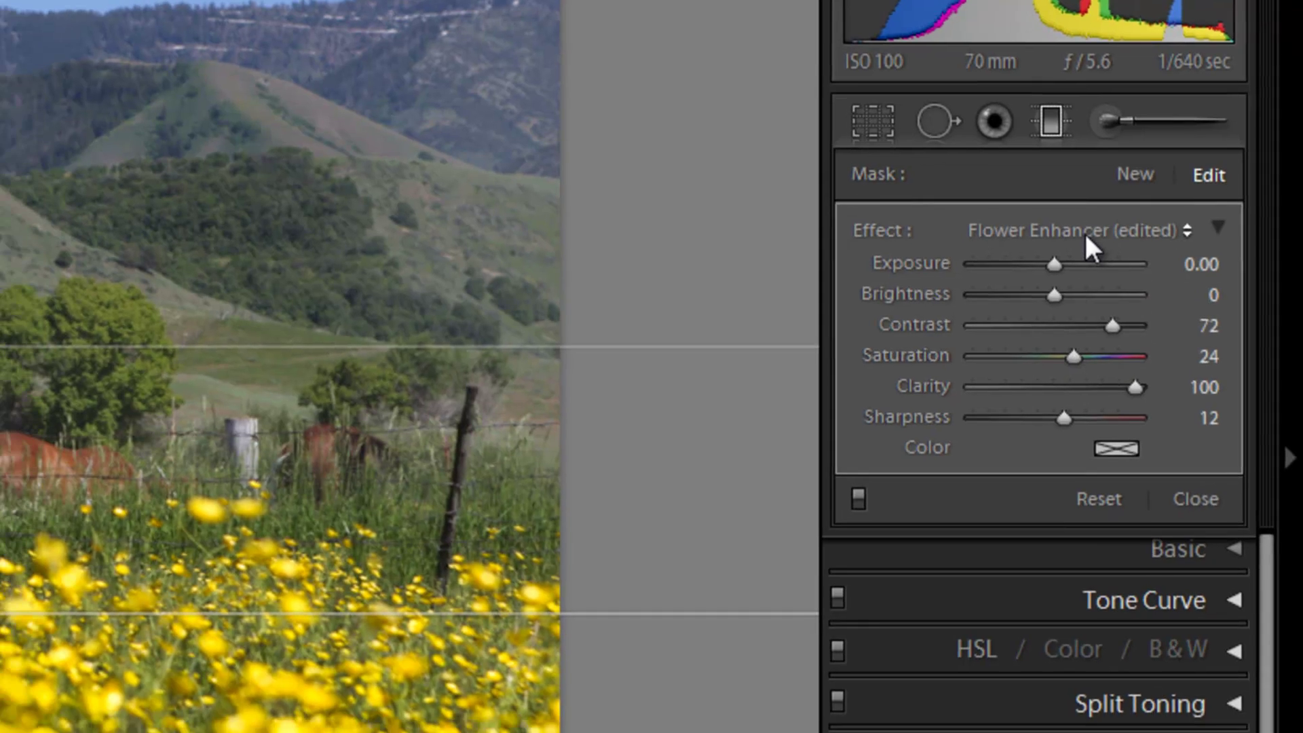
left_click(1078, 245)
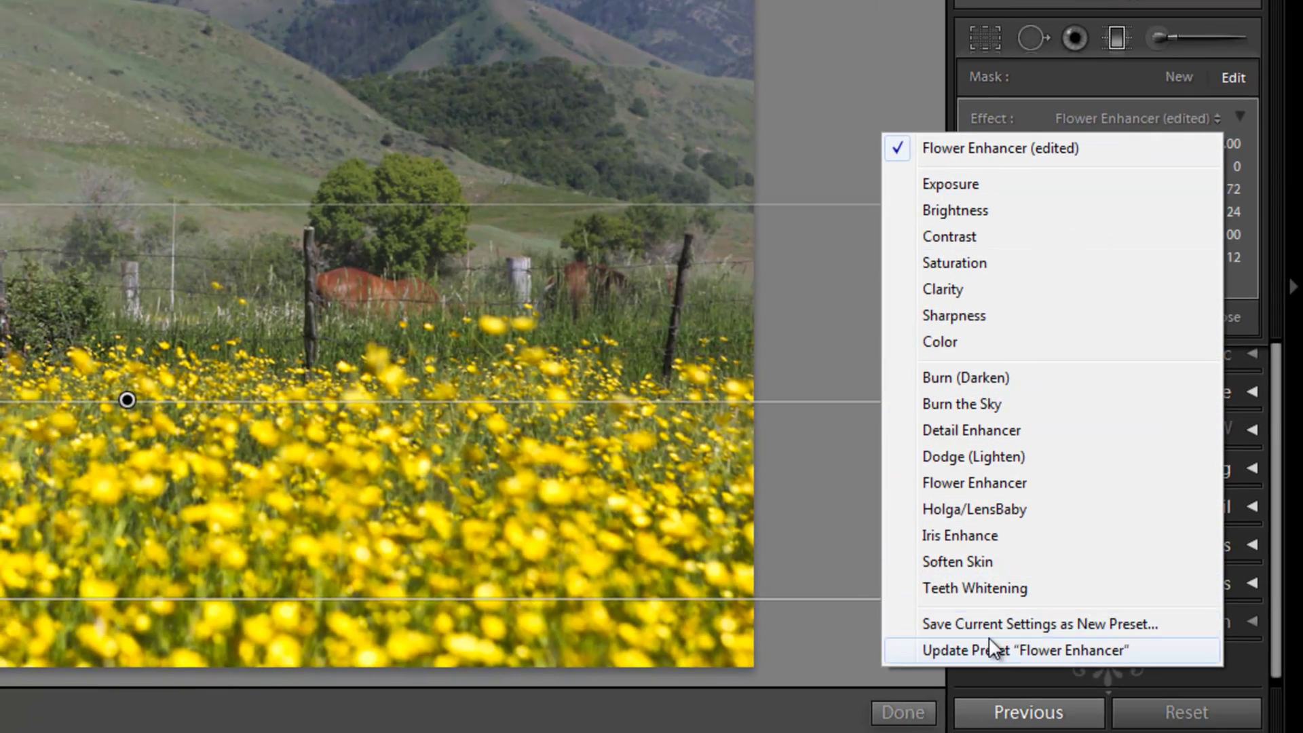
left_click(993, 648)
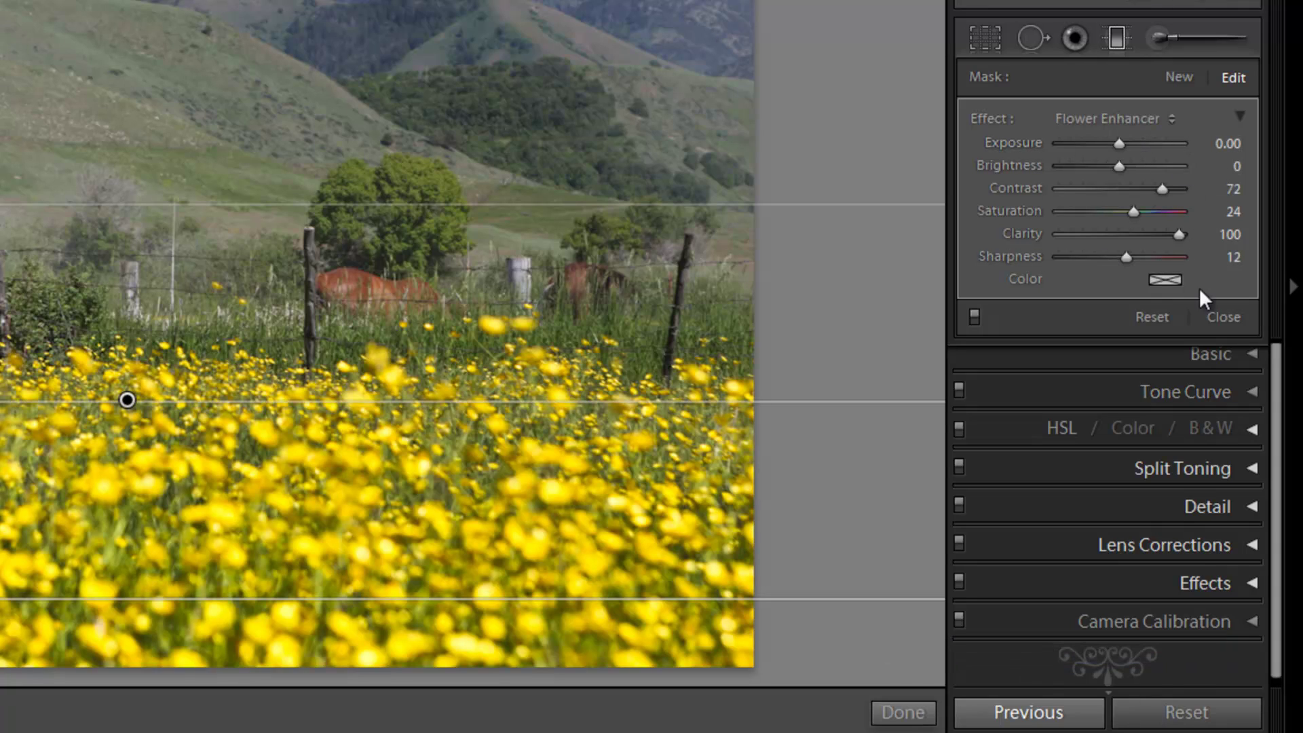
left_click(1151, 118)
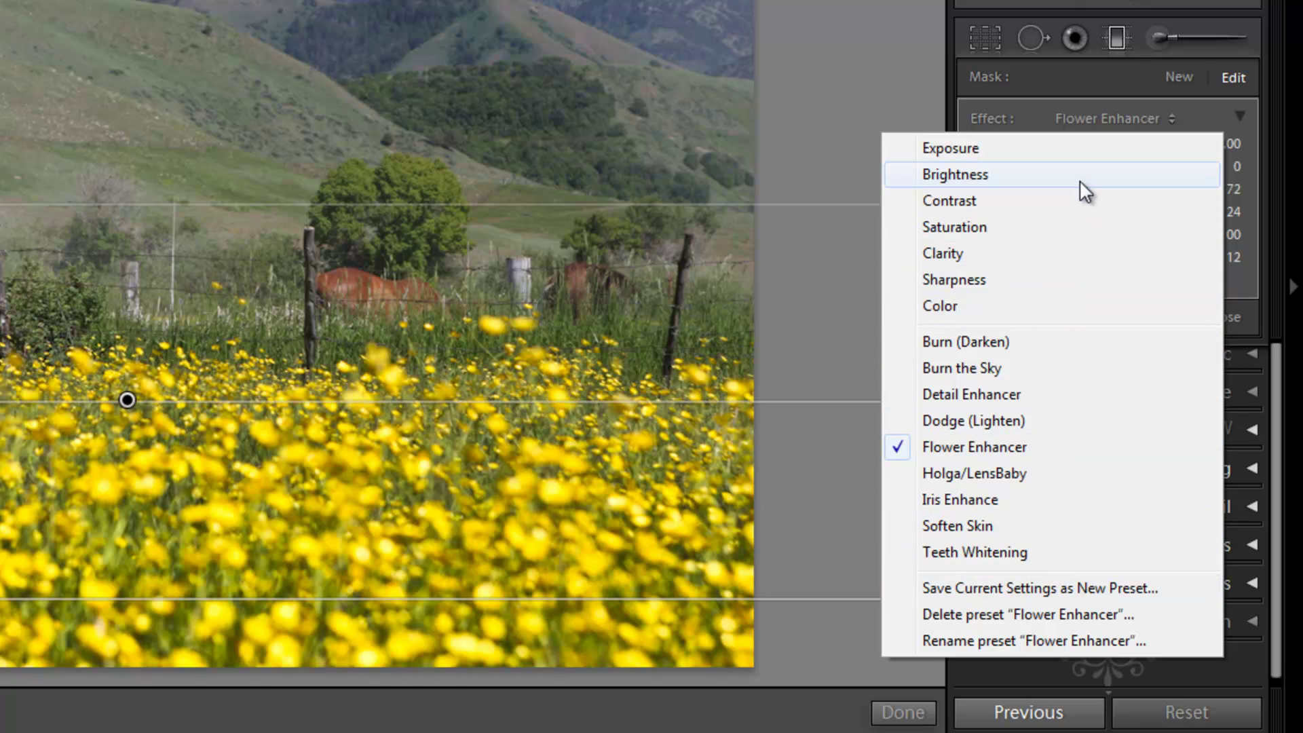
key("Escape")
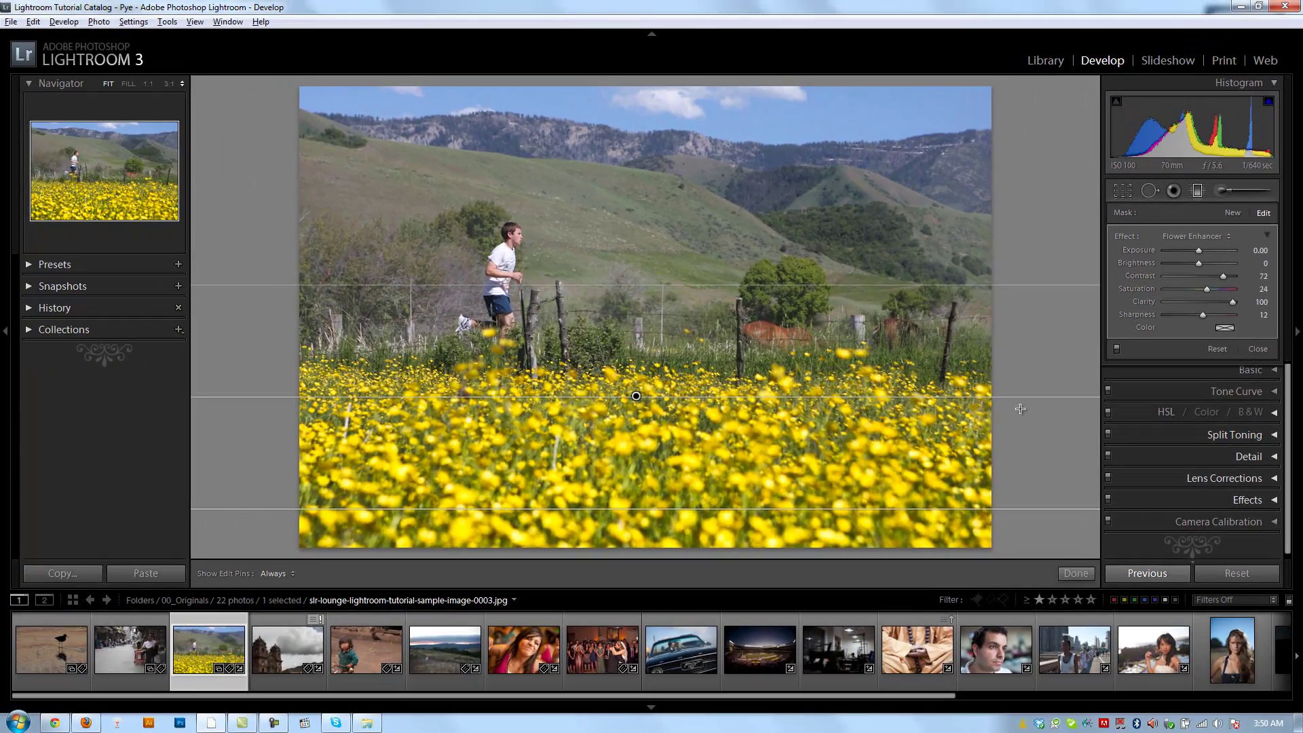
left_click(1218, 349)
key("ctrl+z")
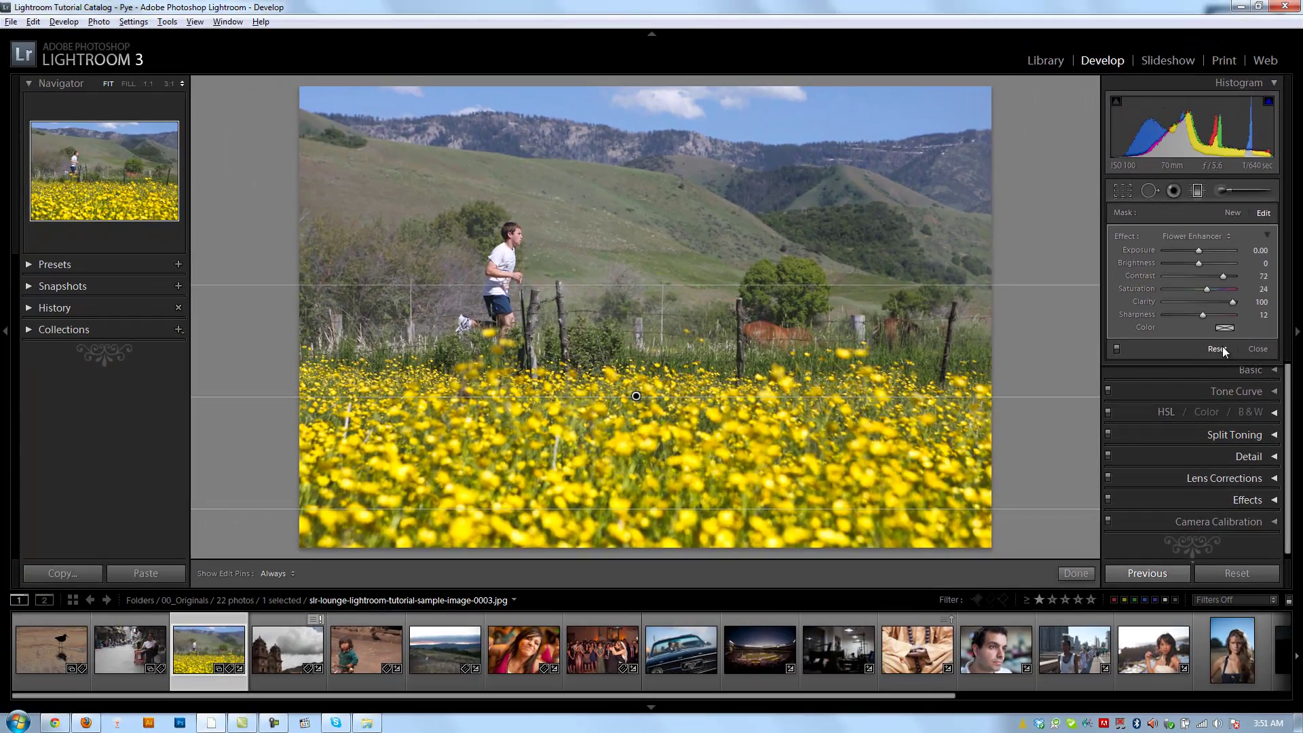